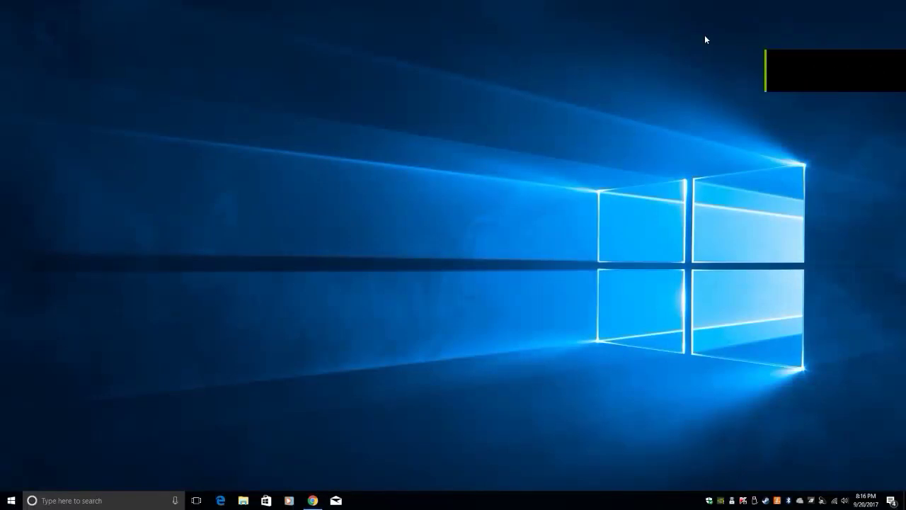
Launch Blender 2.79 from the Start menu, dismiss the splash, and open User Preferences
click(11, 501)
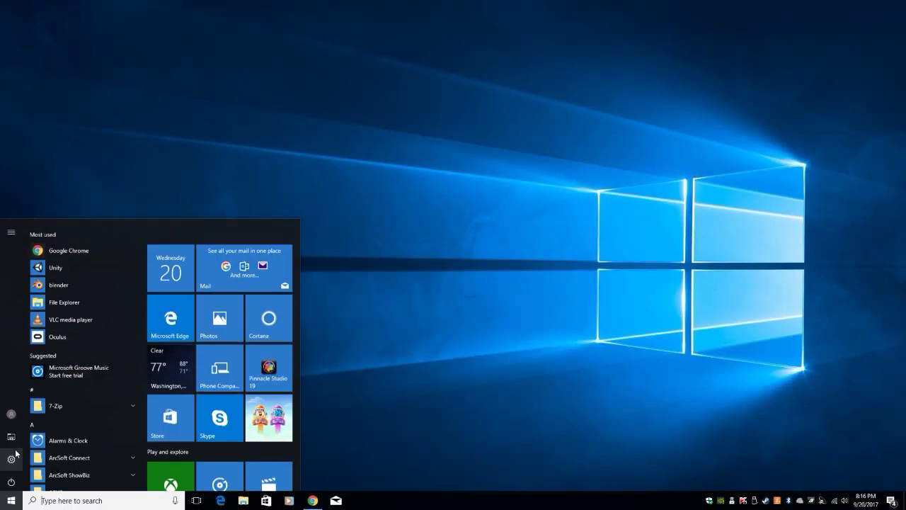
click(37, 279)
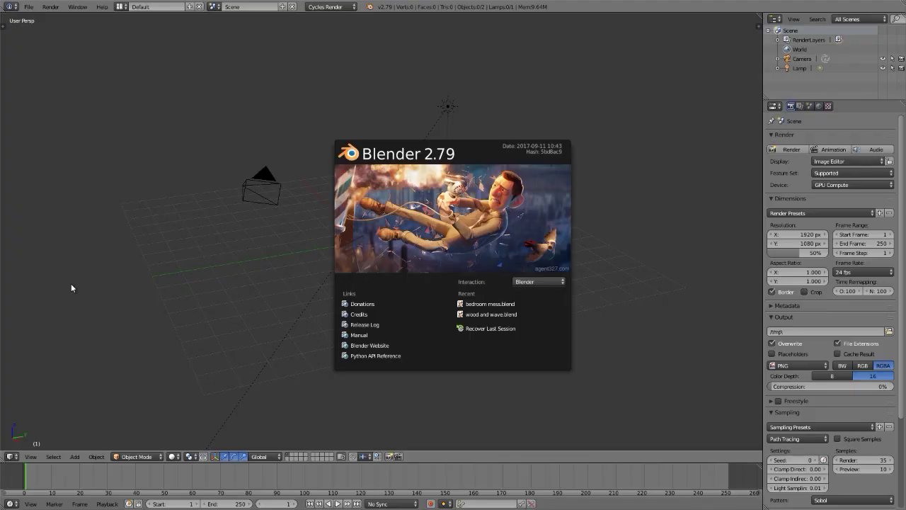
click(427, 189)
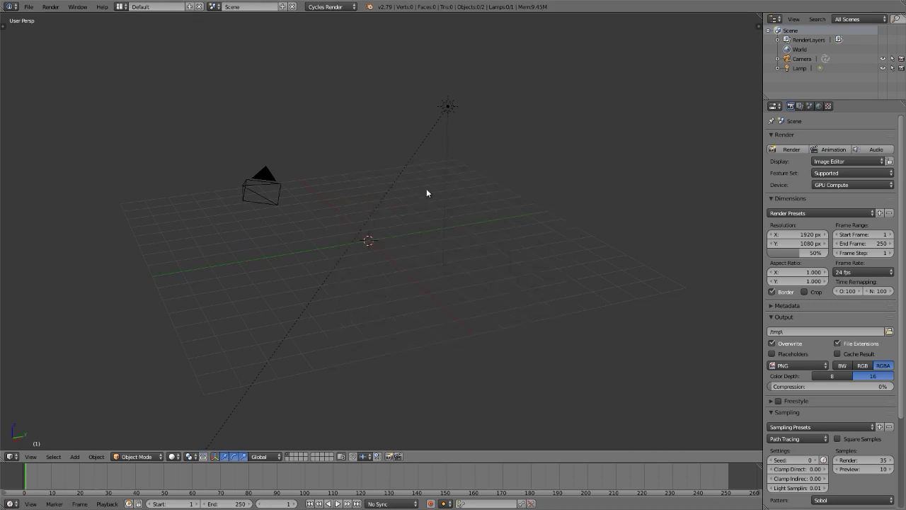
click(29, 8)
click(49, 112)
Search the add-ons for 'land', expand A.N.T.Landscape and open its documentation page
click(170, 25)
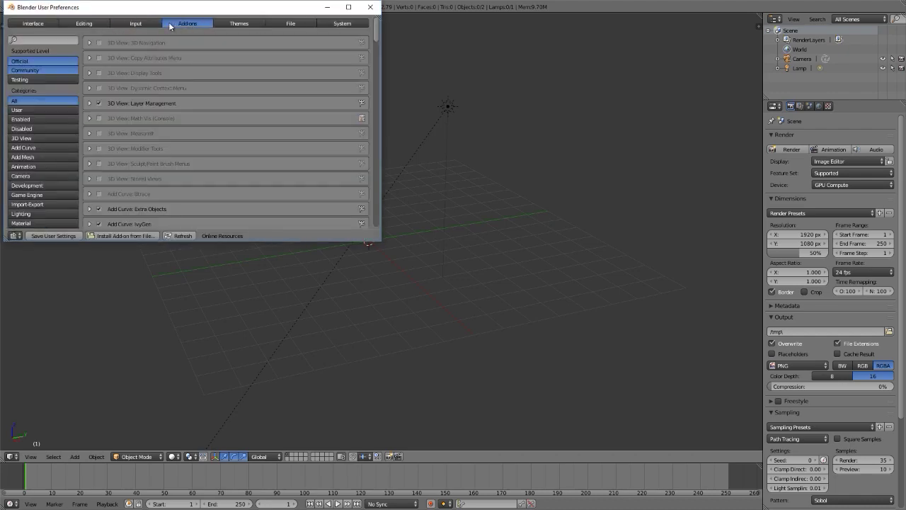
click(65, 37)
text(ant)
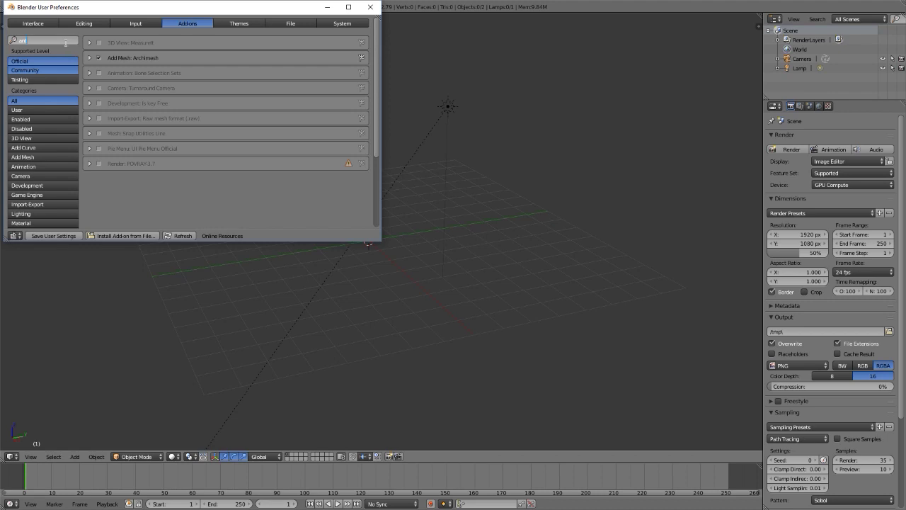
key(BackSpace)
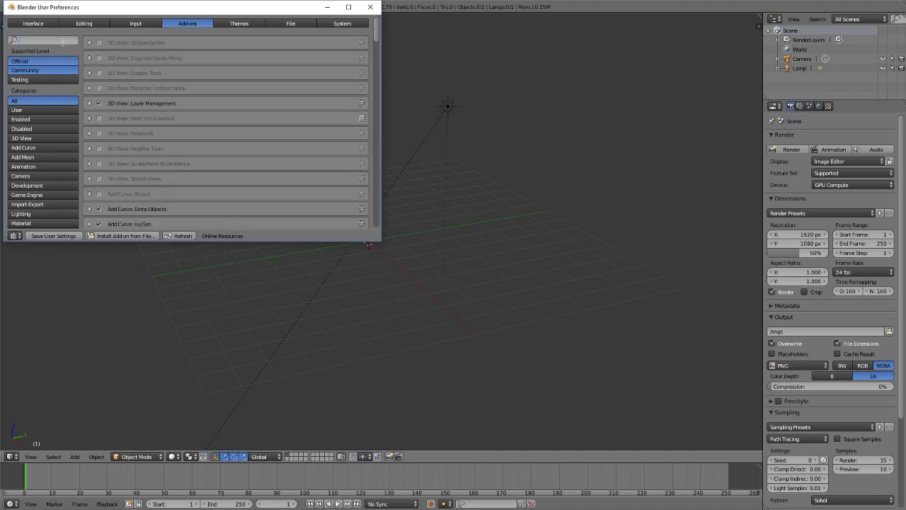
text(land)
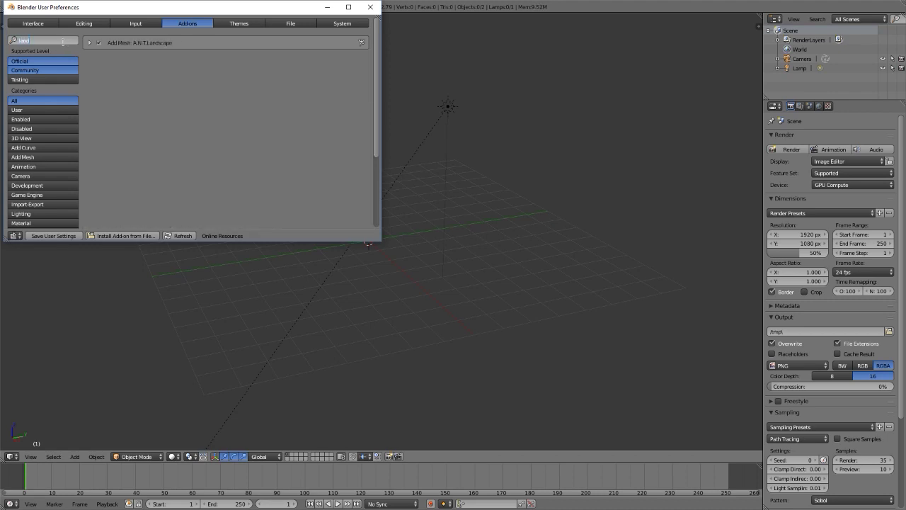
key(Return)
click(90, 43)
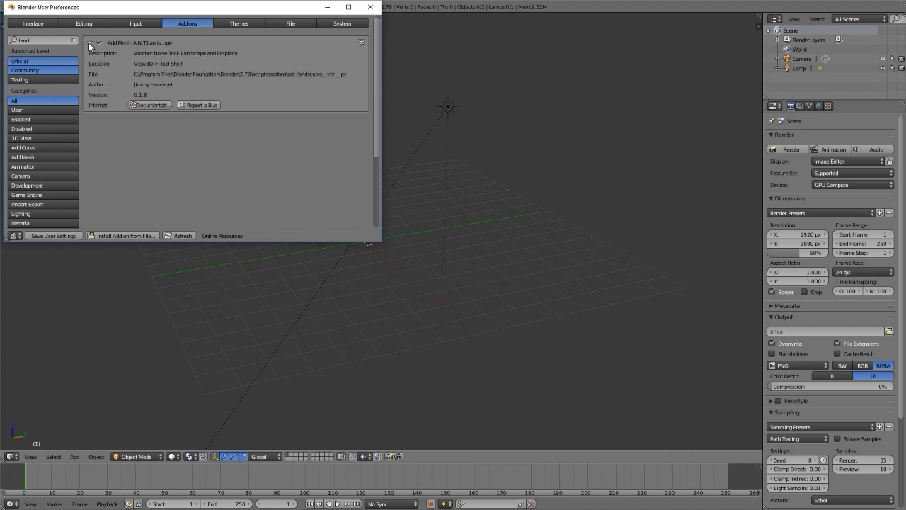
click(149, 105)
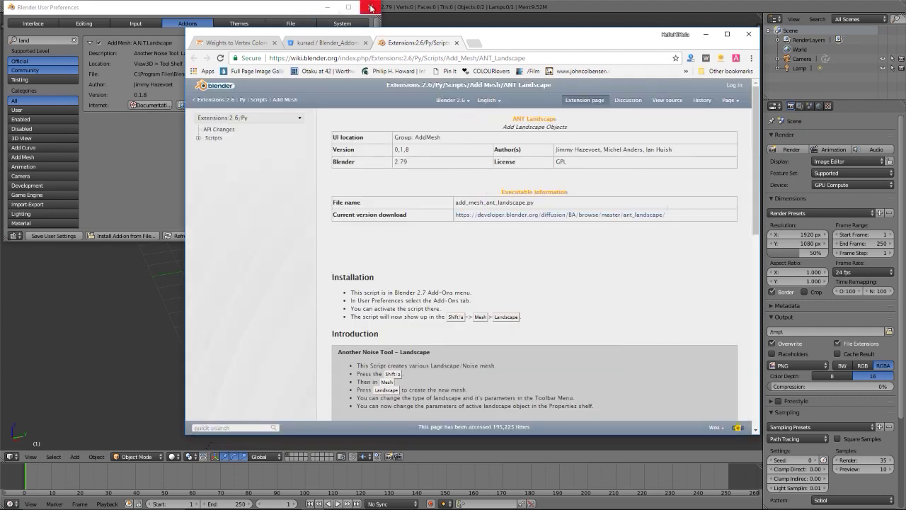
Close User Preferences and view the wiki's erosion interface screenshot at full resolution
click(370, 9)
scroll(418, 267, down, 1)
scroll(418, 267, down, 10)
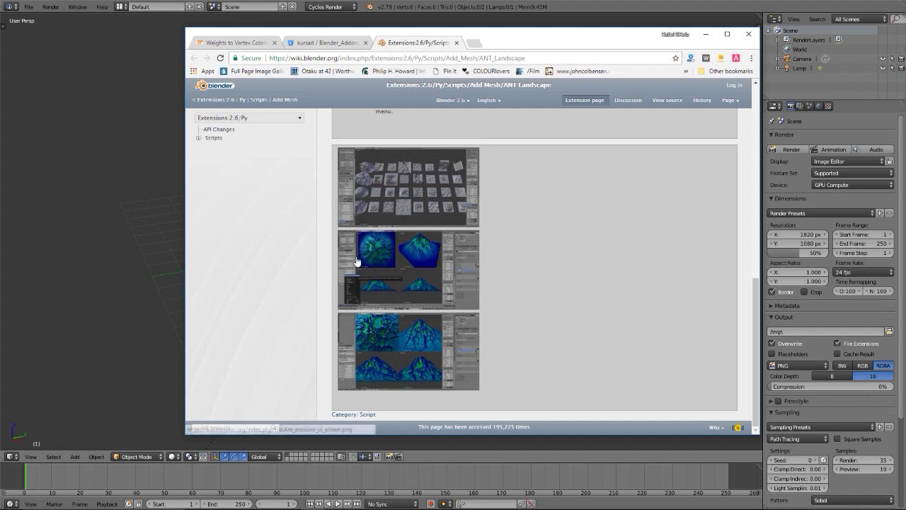
click(357, 258)
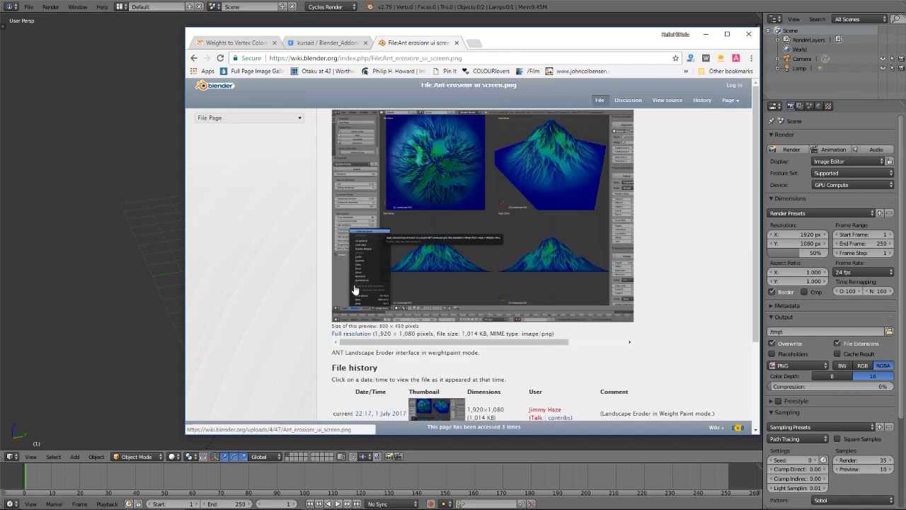
click(359, 334)
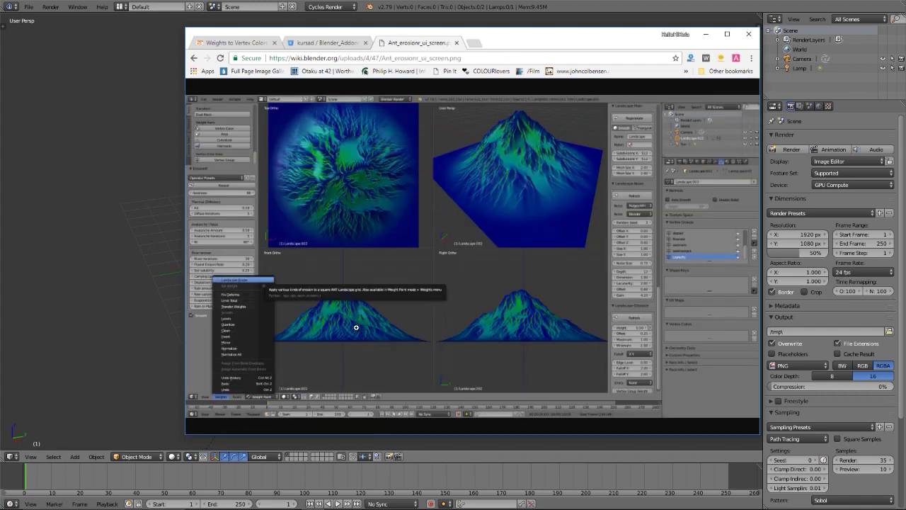
click(321, 190)
scroll(457, 205, down, 3)
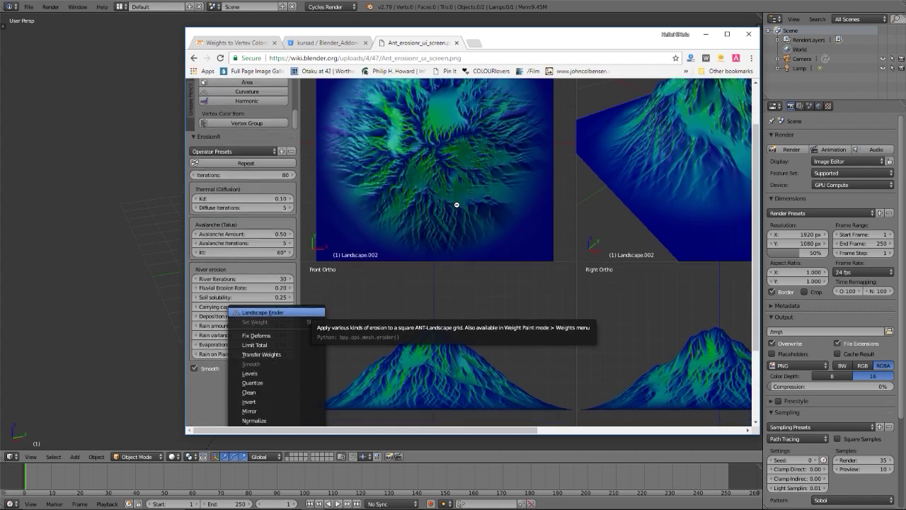
scroll(461, 259, up, 2)
scroll(455, 273, up, 1)
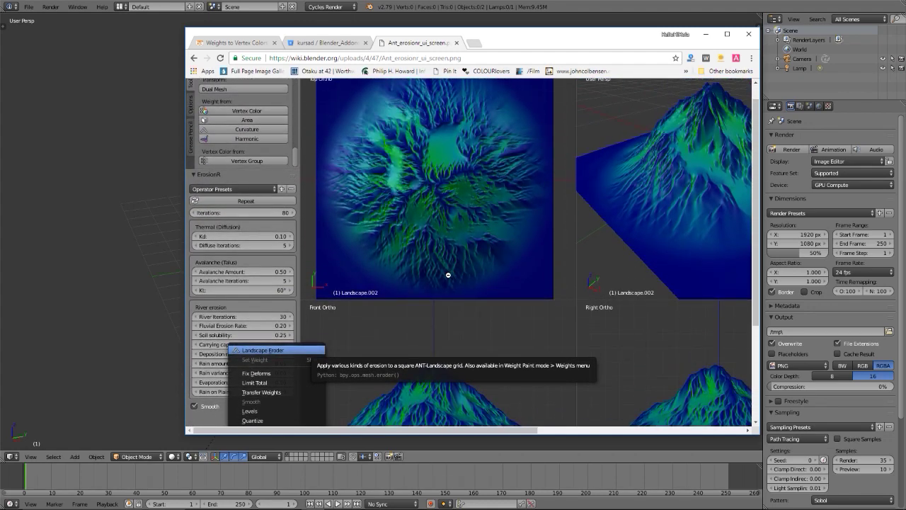
Return to the ANT Landscape wiki page, highlight 'Weight Paint' in the eroder note, then switch to Blender
click(194, 58)
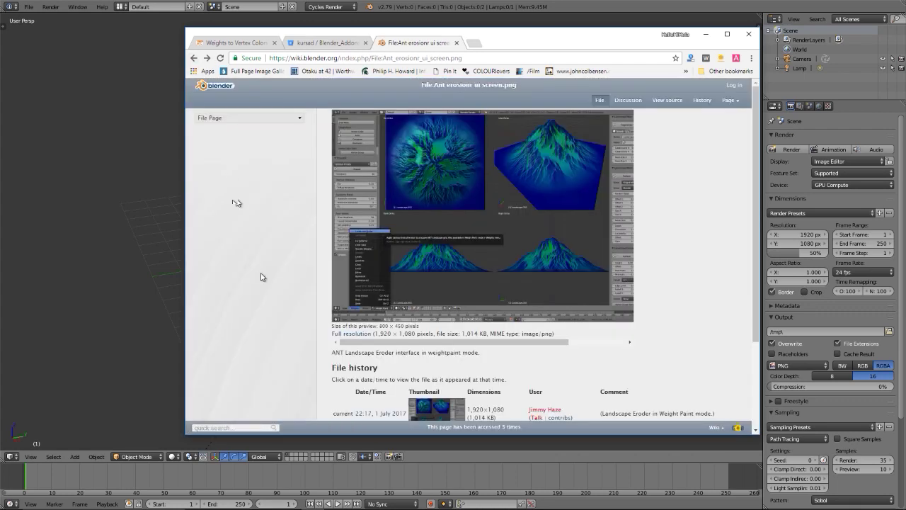
click(195, 58)
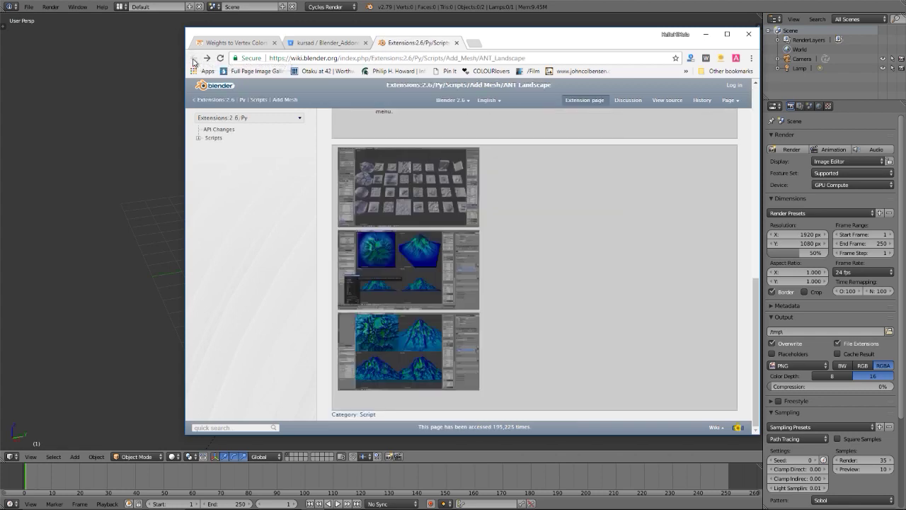
scroll(421, 292, up, 5)
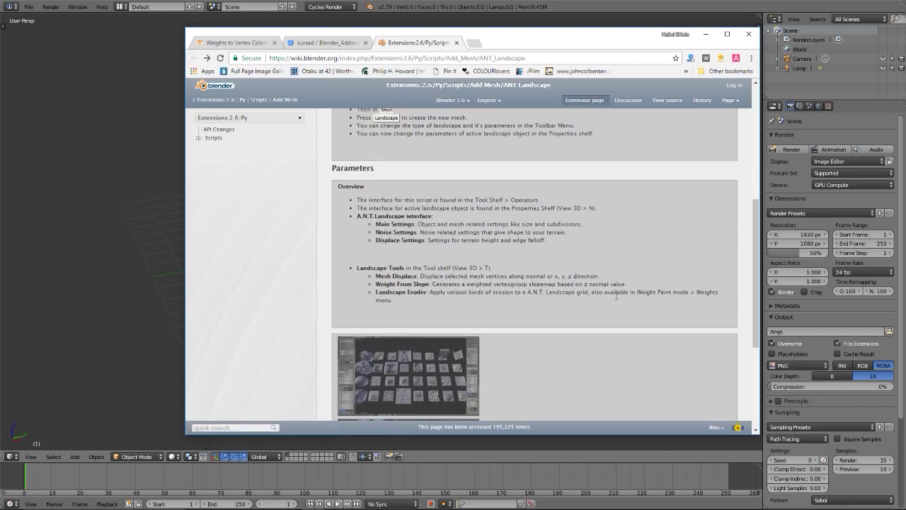
mouse_move(637, 294)
mouse_down()
mouse_move(690, 292)
mouse_move(672, 292)
mouse_up()
key(alt+Tab)
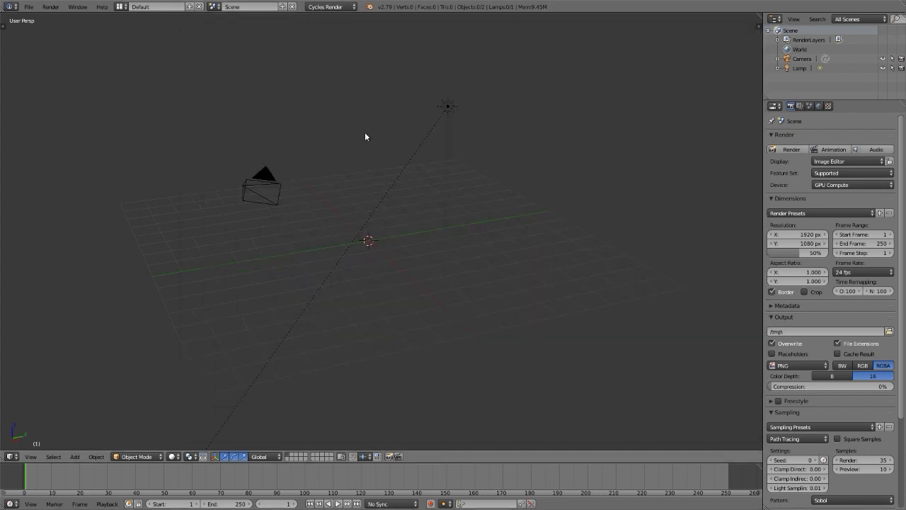
Show the Tool Shelf and widen it so its labels fit
key(t)
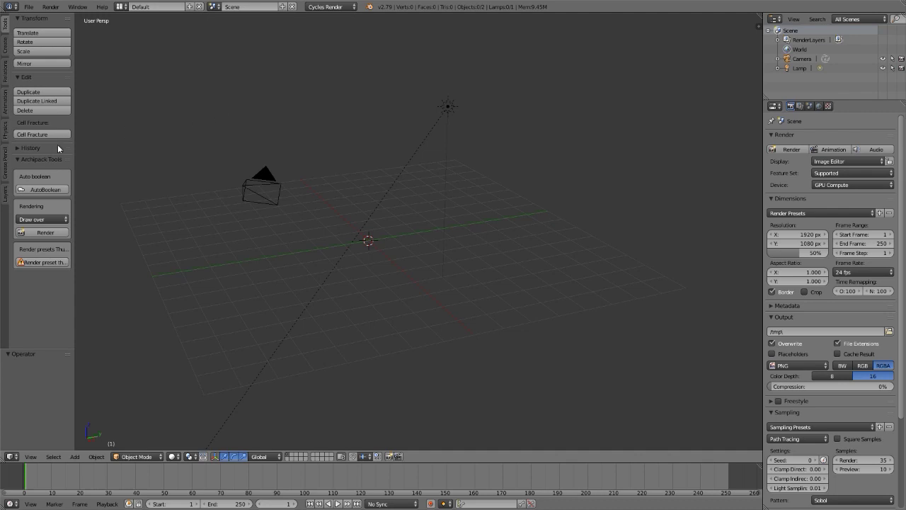
drag(74, 138, 121, 138)
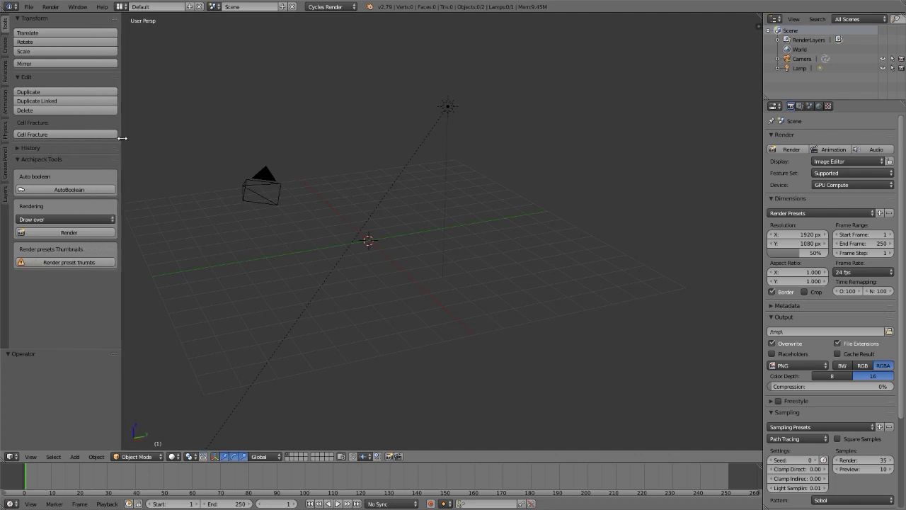
drag(70, 348, 79, 303)
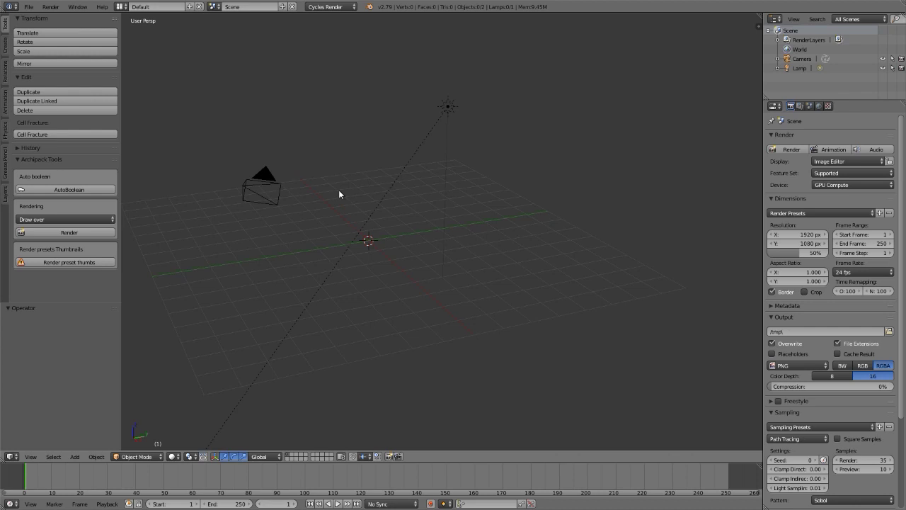
Delete the selected default object and bring up the Add Mesh list
key(x)
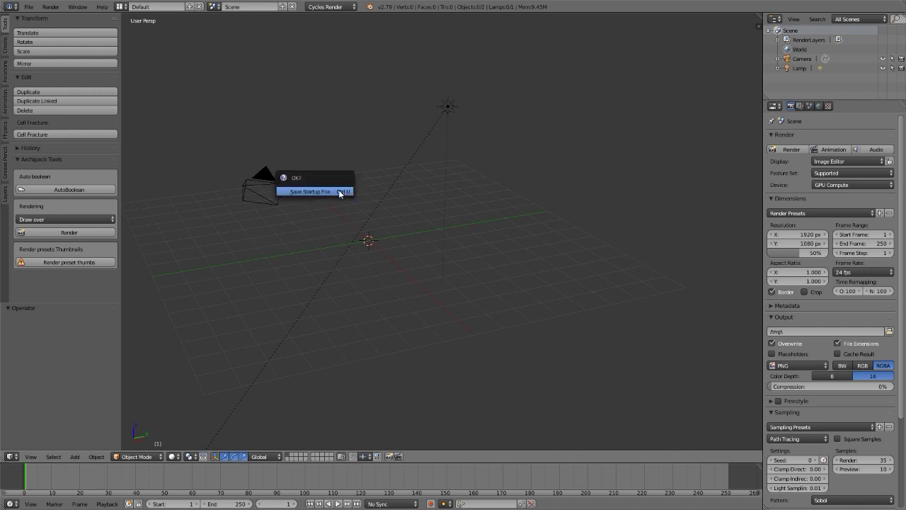
click(338, 190)
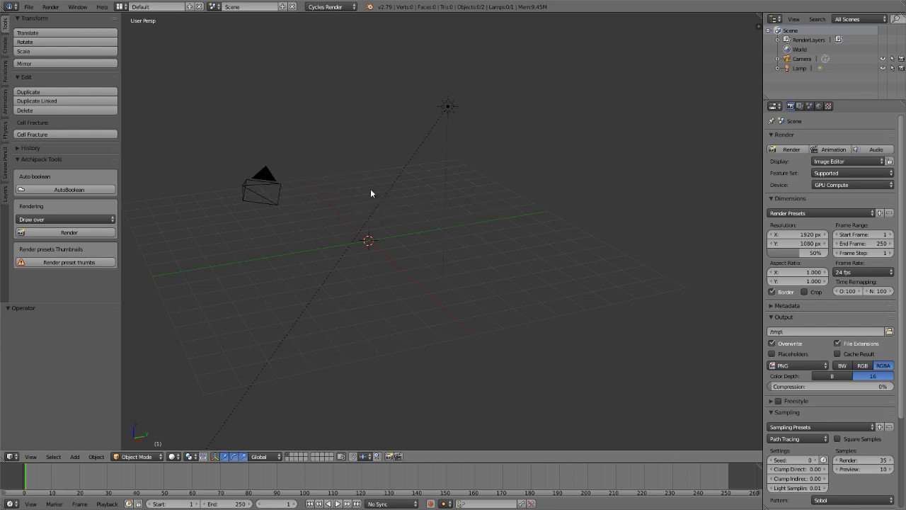
key(shift+a)
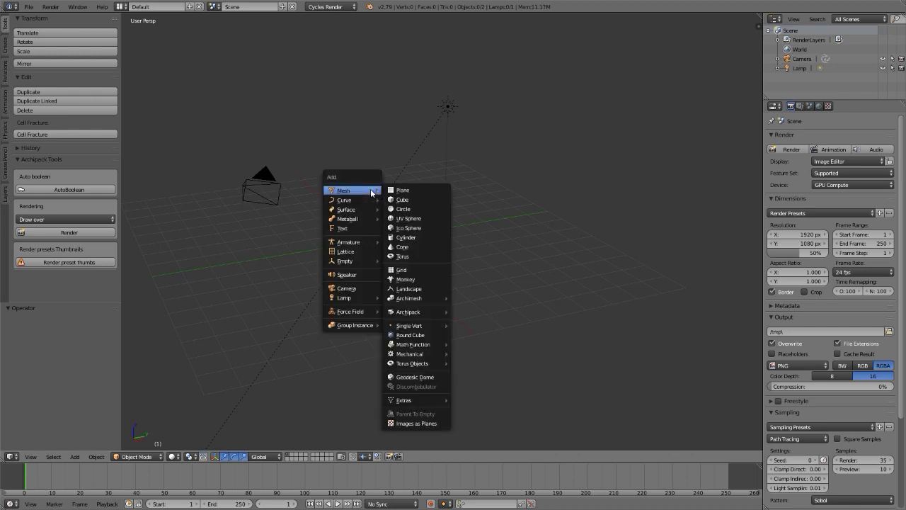
Add a Landscape mesh, frame and orbit it, and enlarge the operator panel to show Noise Settings
click(416, 291)
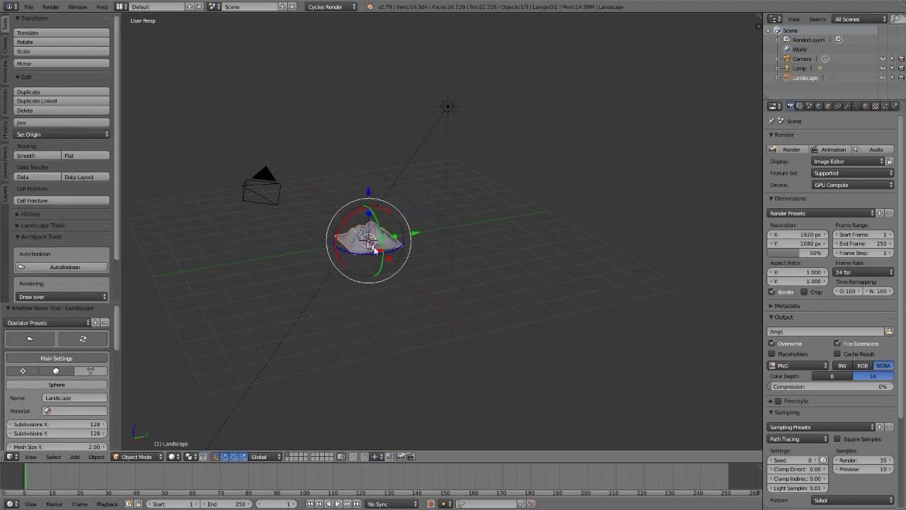
key(KP_Decimal)
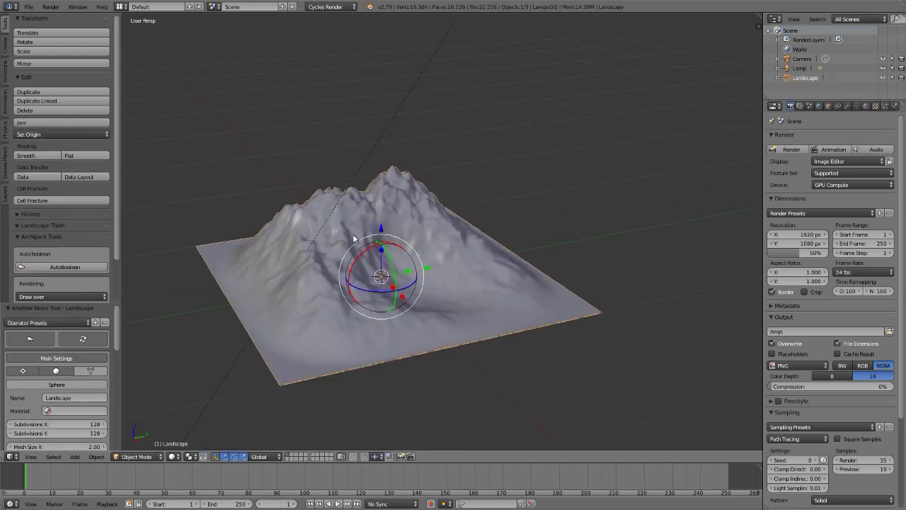
middle_drag(353, 238, 435, 190)
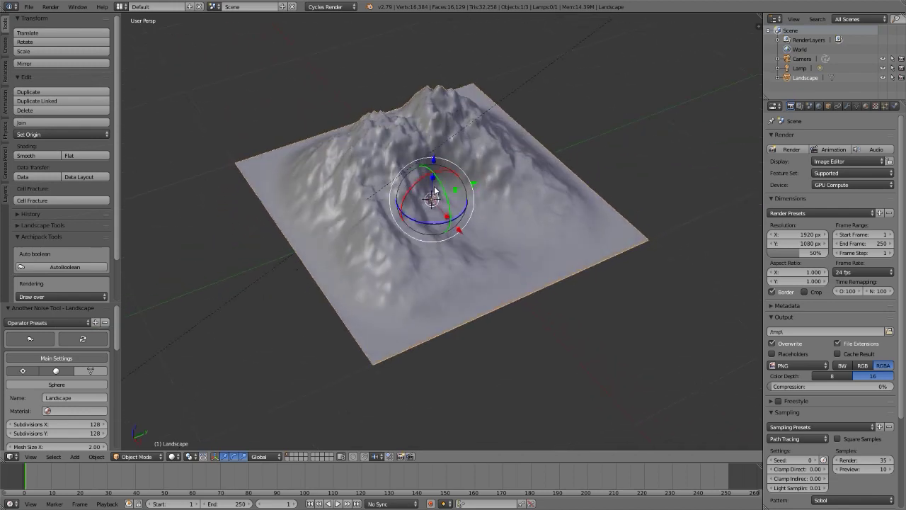
mouse_move(436, 191)
middle_down()
mouse_move(410, 188)
mouse_move(419, 194)
middle_up()
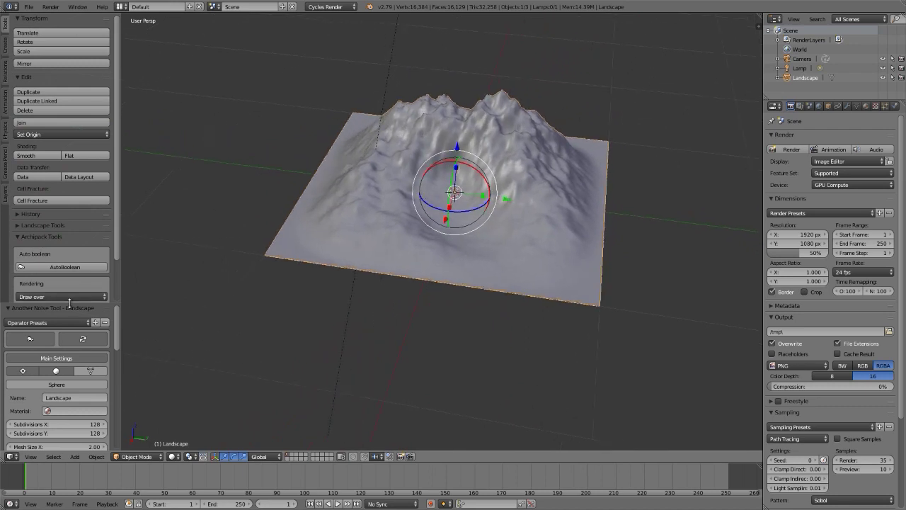
drag(70, 304, 79, 119)
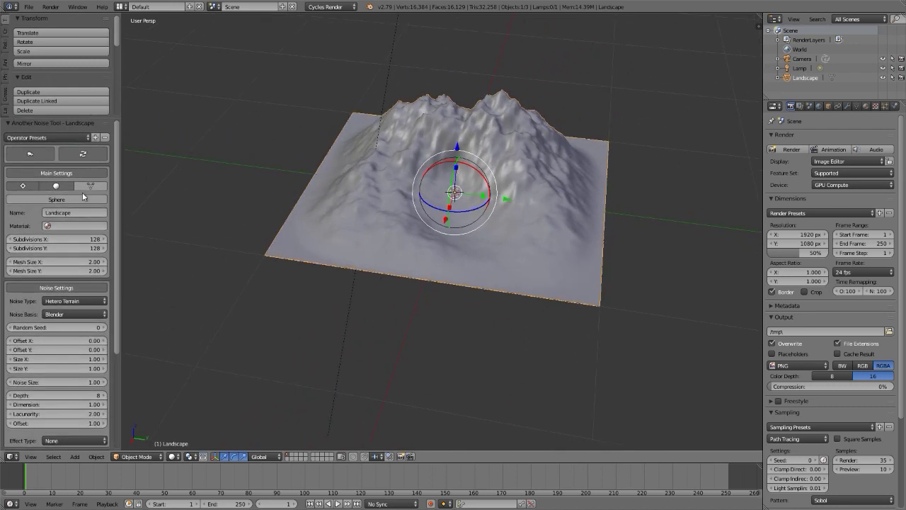
Set the landscape subdivisions to 256 in X and Y, hide the gizmo and inspect the terrain
click(69, 239)
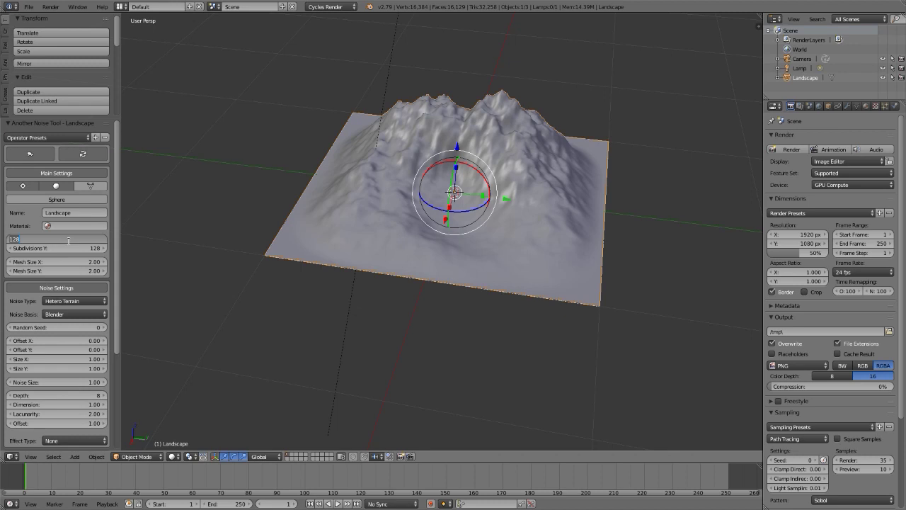
text(256)
key(Tab)
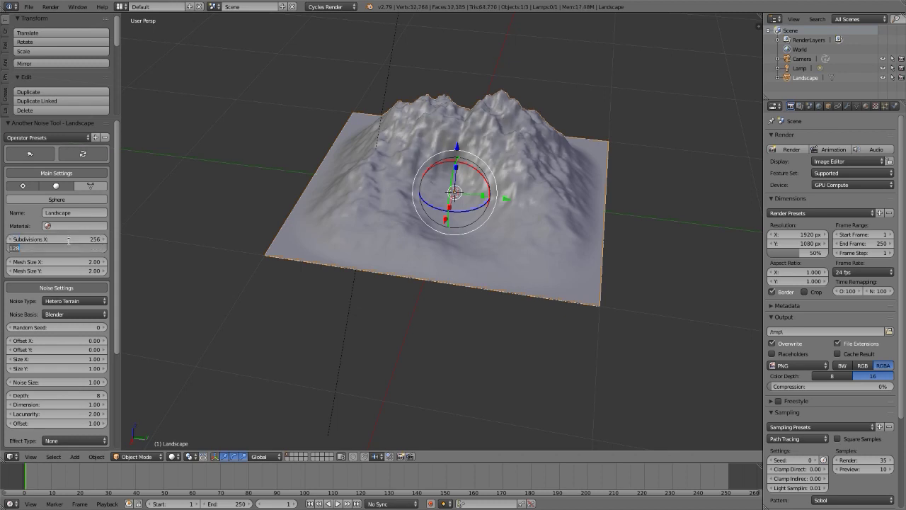
text(256)
key(Return)
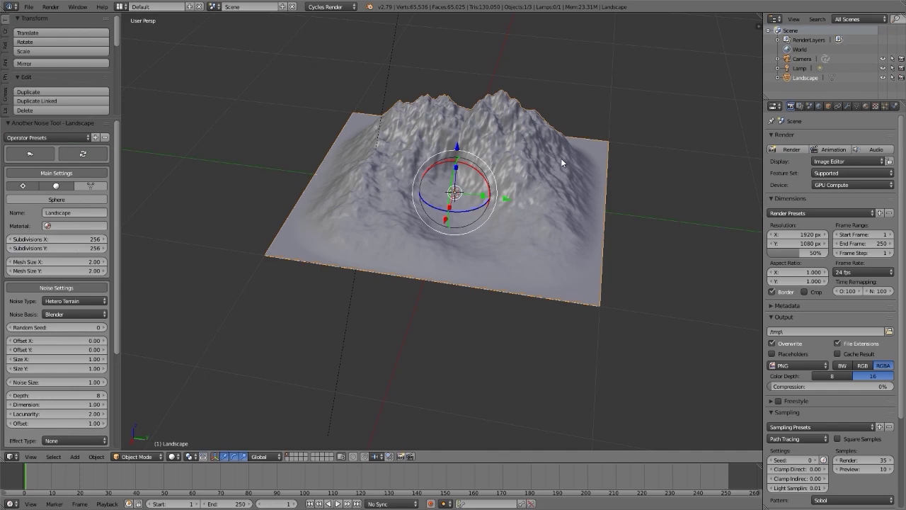
middle_drag(561, 162, 480, 150)
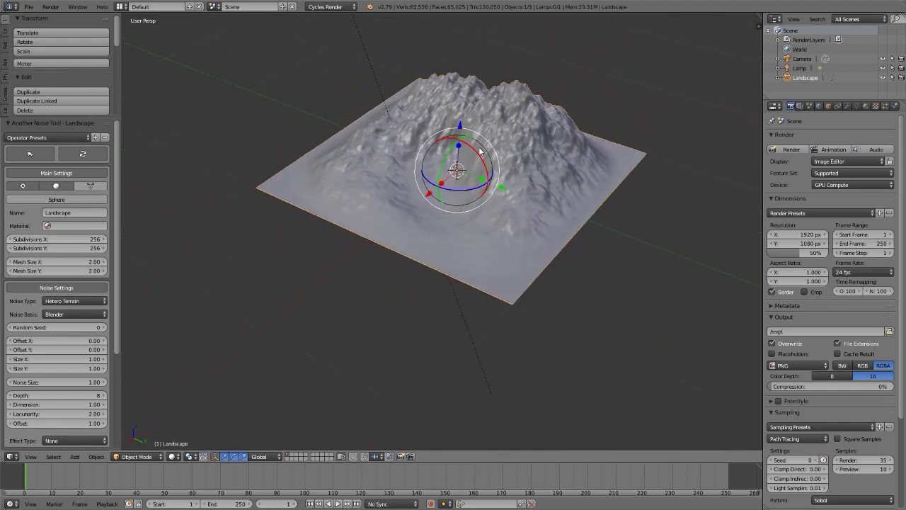
key(ctrl+space)
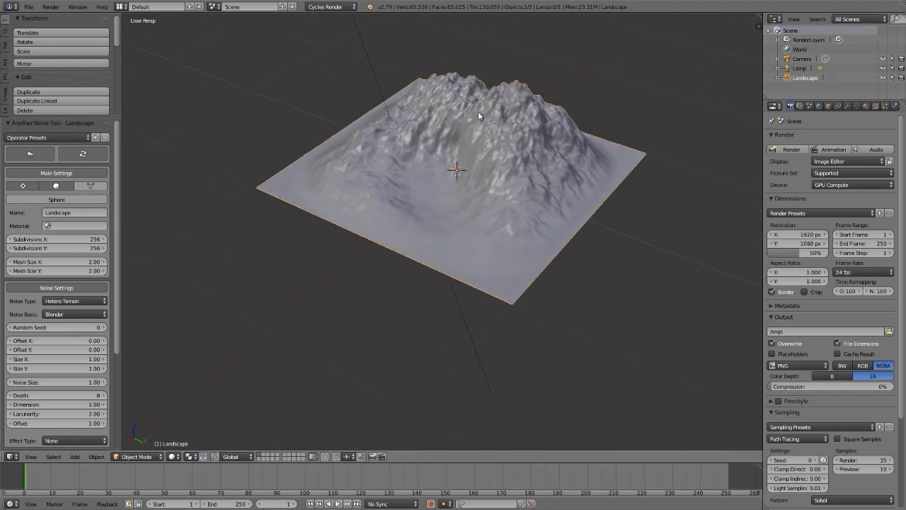
middle_drag(476, 120, 469, 158)
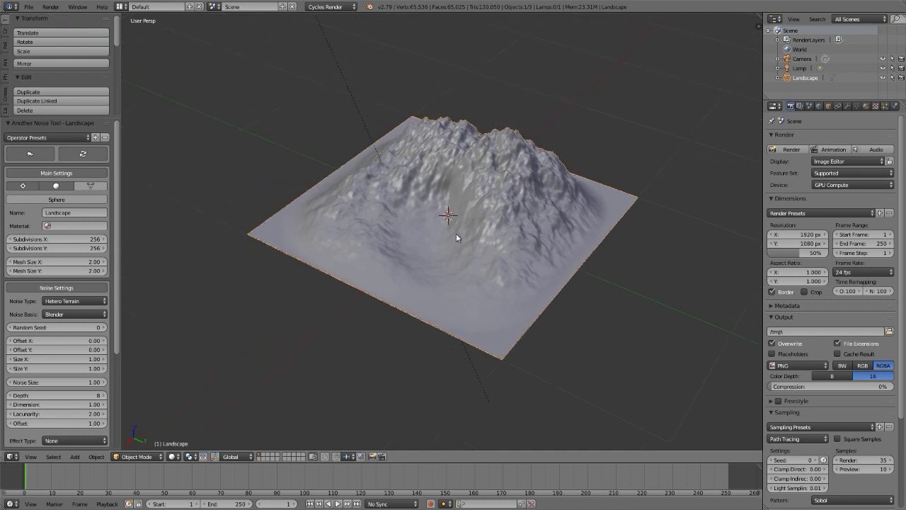
mouse_move(456, 233)
middle_down()
mouse_move(441, 256)
mouse_move(433, 233)
mouse_move(442, 243)
middle_up()
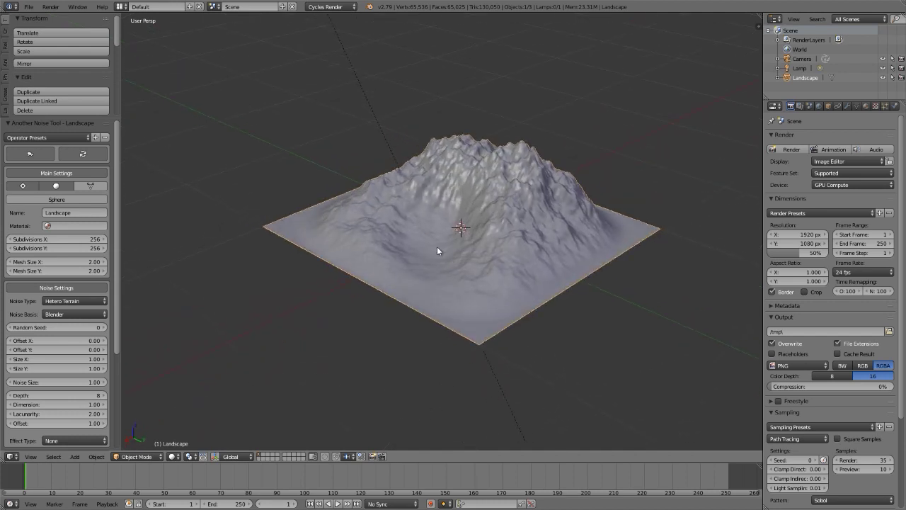
scroll(437, 246, up, 3)
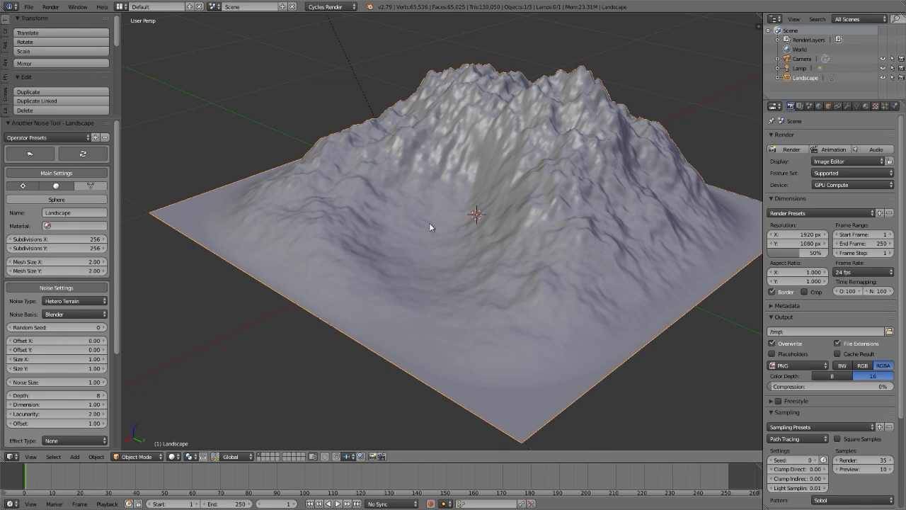
scroll(428, 228, down, 2)
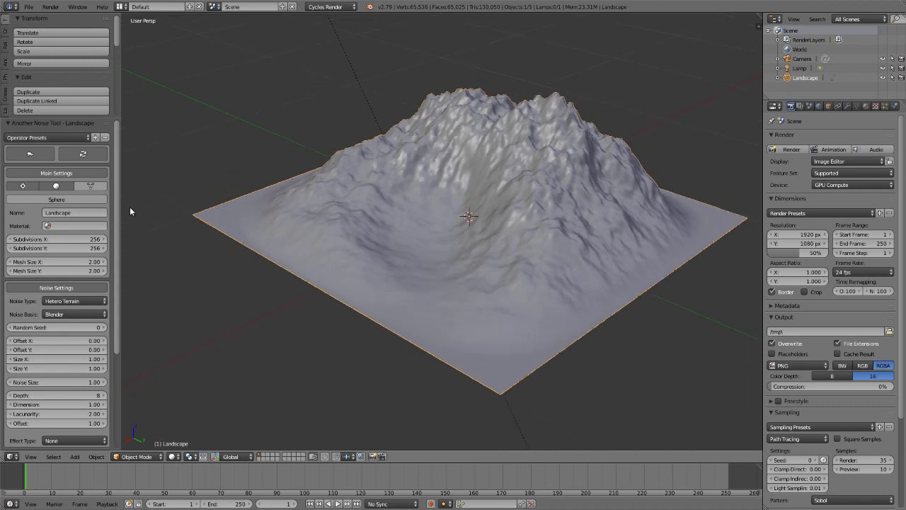
Raise the subdivisions to 512 in both X and Y and view the denser terrain from above
click(52, 238)
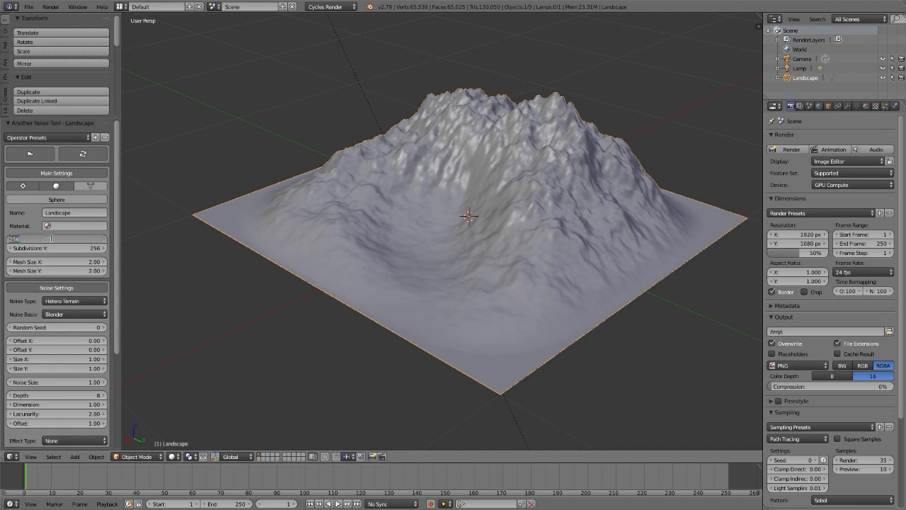
text(512)
key(Return)
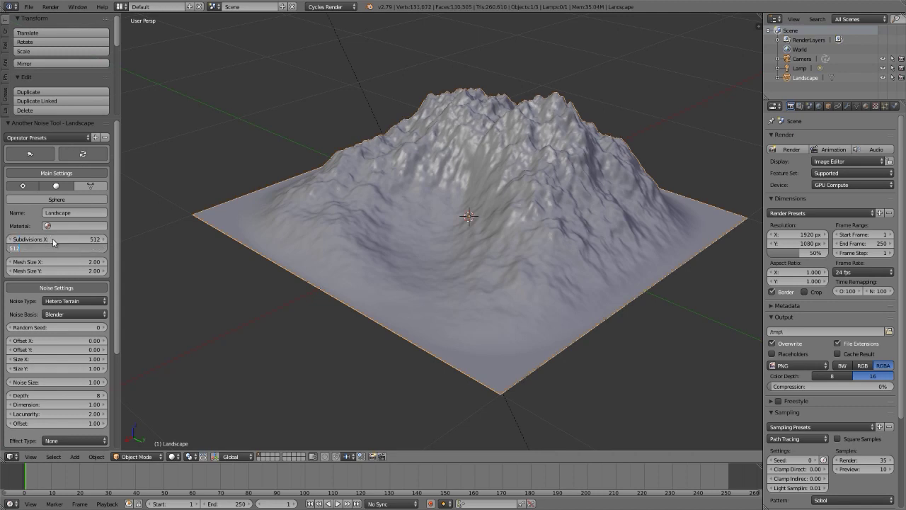
text(512)
key(Return)
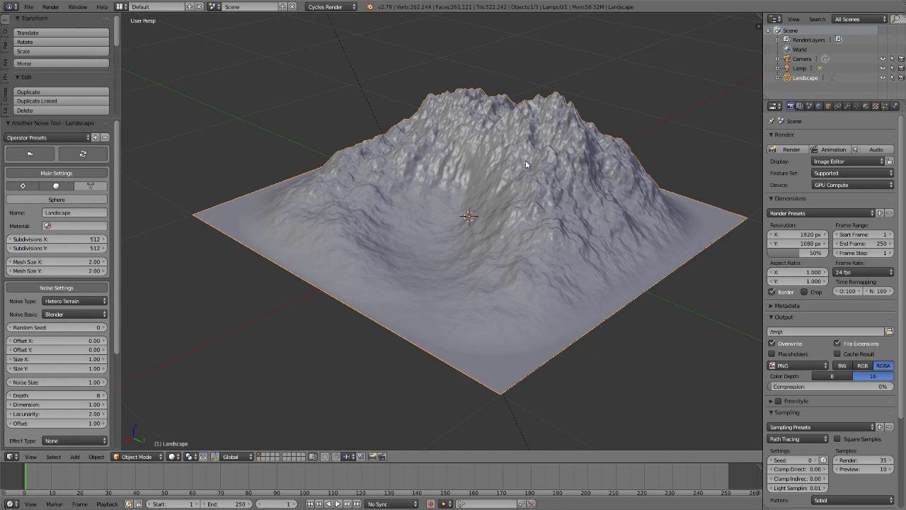
scroll(558, 145, up, 5)
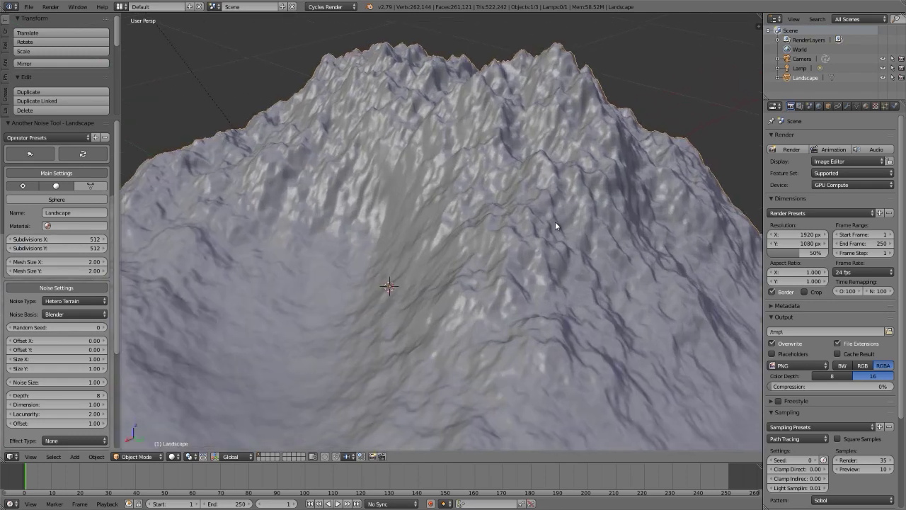
mouse_move(556, 222)
middle_down()
mouse_move(532, 206)
mouse_move(541, 187)
mouse_move(549, 217)
mouse_move(526, 174)
mouse_move(516, 181)
middle_up()
scroll(545, 205, down, 3)
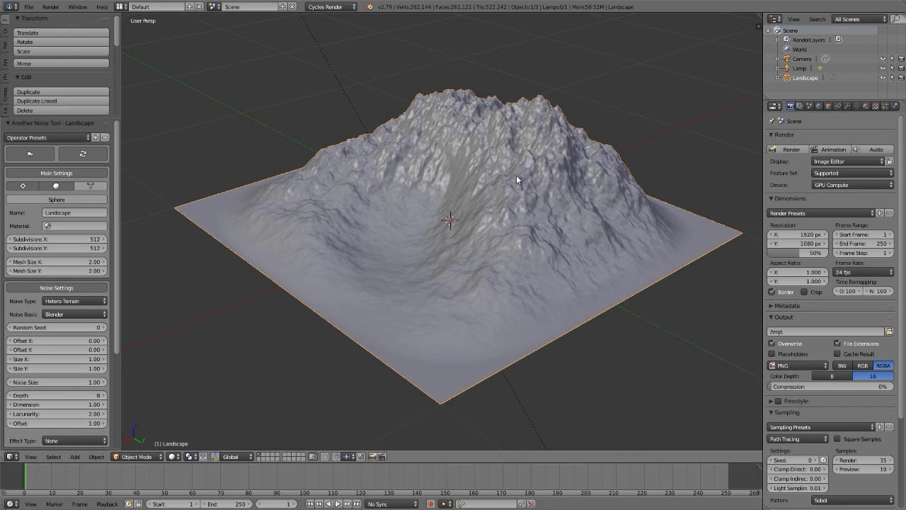
In Edit Mode, unwrap the landscape using Angle Based with a 0.001 margin
key(Tab)
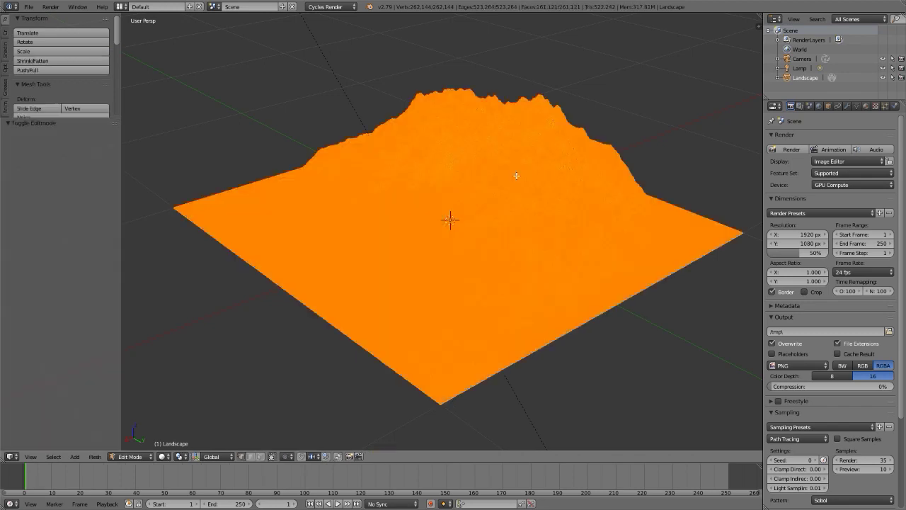
key(u)
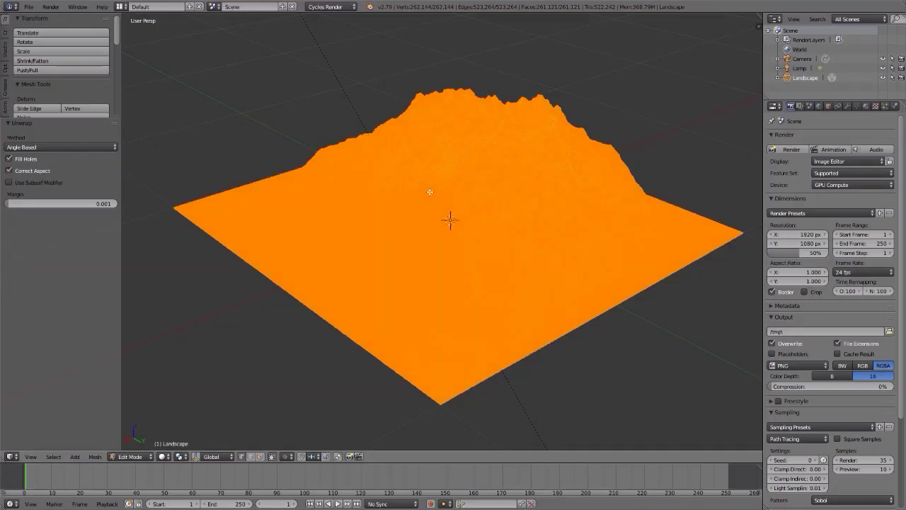
key(ctrl+Right)
key(ctrl+Right)
key(ctrl+Right)
key(ctrl+Right)
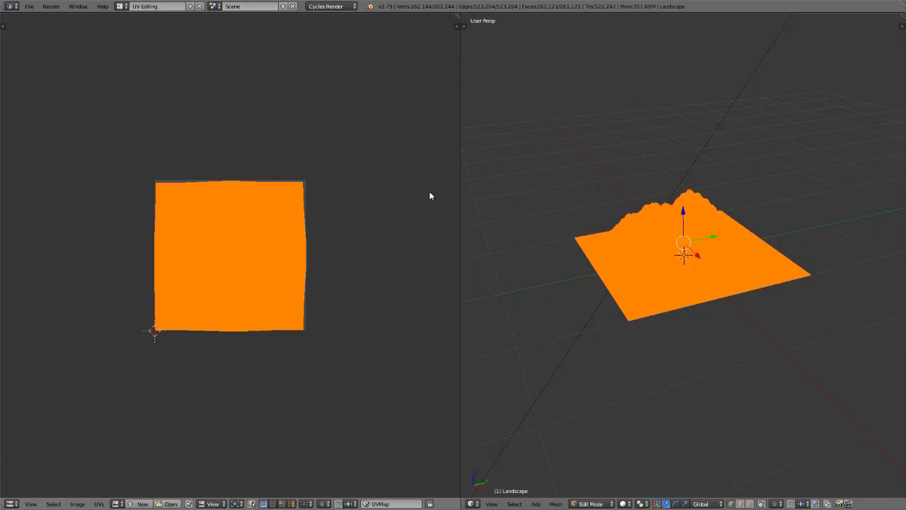
scroll(139, 314, up, 2)
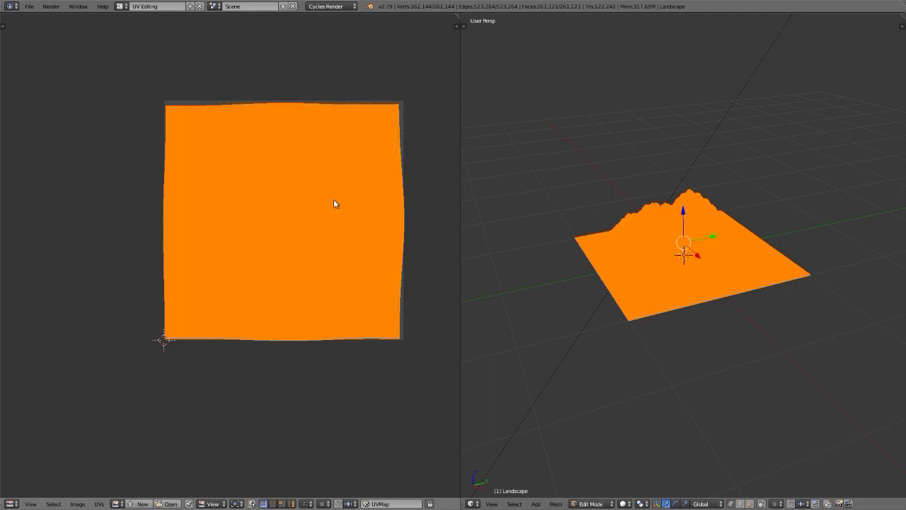
key(ctrl+Left)
key(ctrl+Left)
key(ctrl+Left)
key(ctrl+Left)
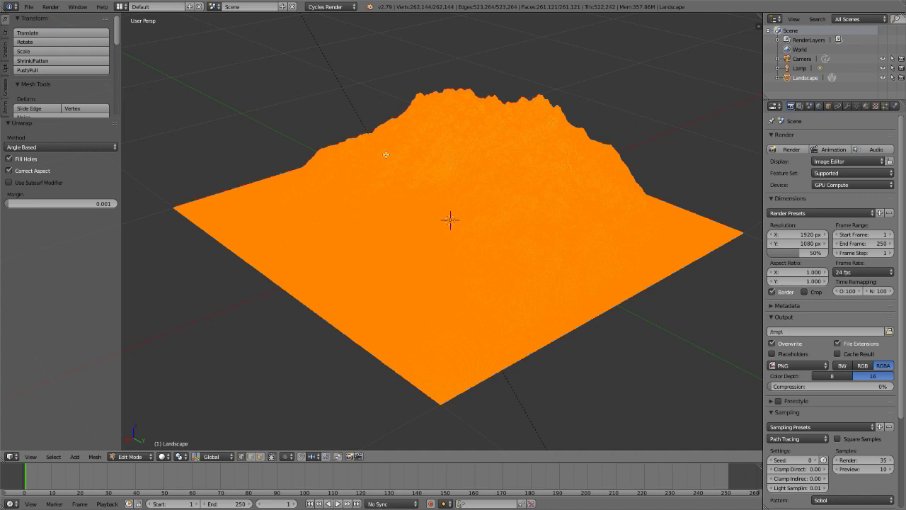
key(Tab)
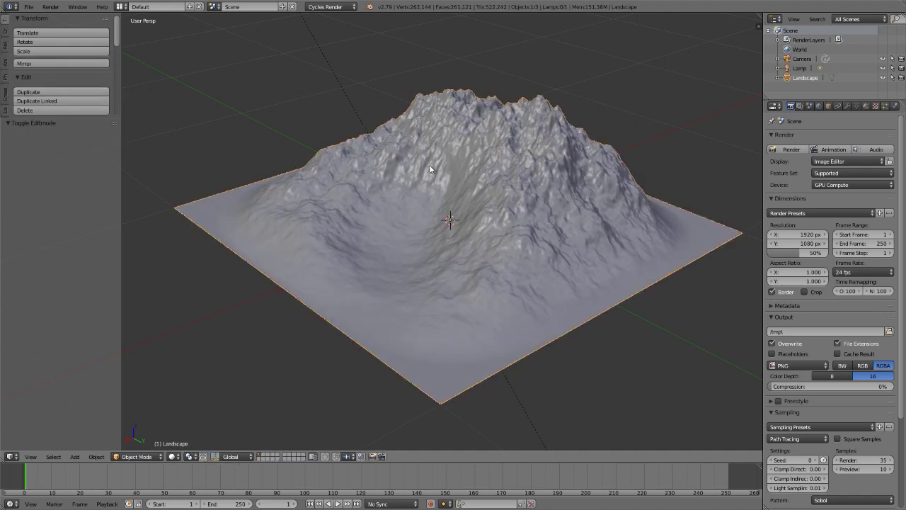
Show Mesh Data properties, expand Landscape Tools and run Landscape Eroder to create erosion vertex groups
middle_drag(430, 169, 446, 178)
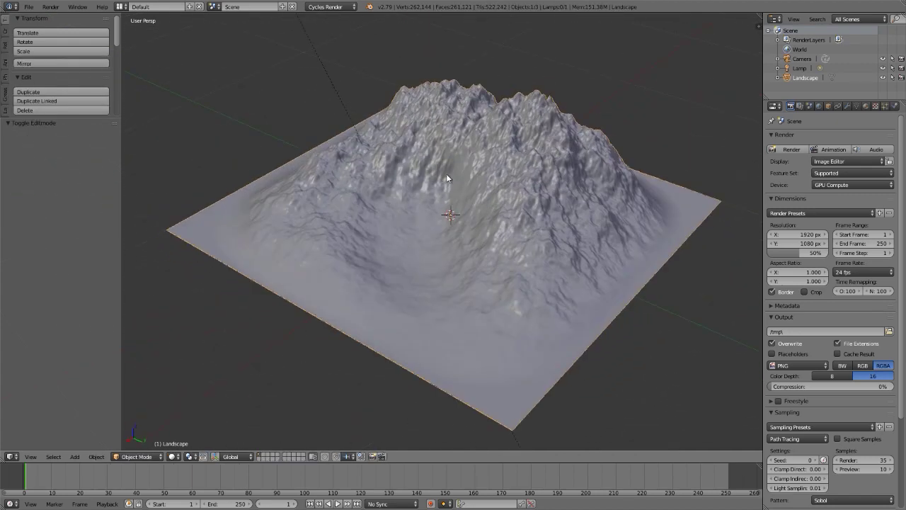
click(857, 106)
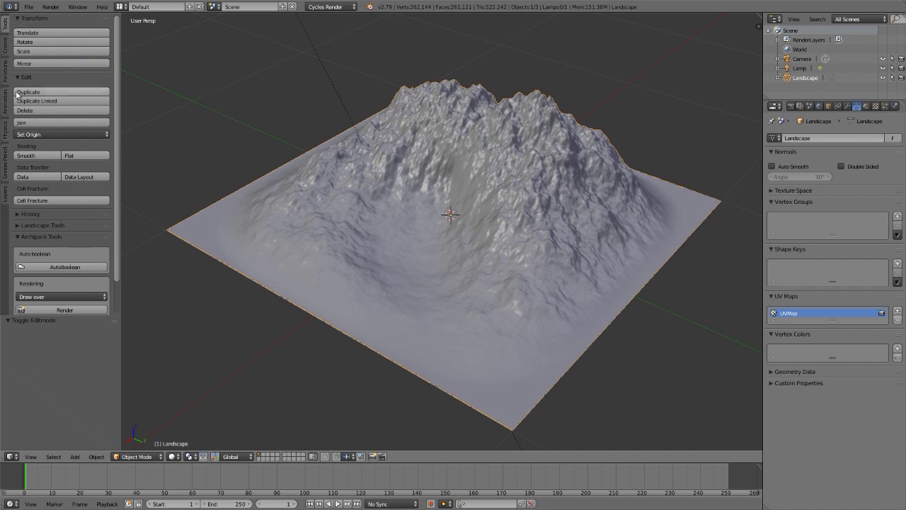
click(18, 19)
click(18, 29)
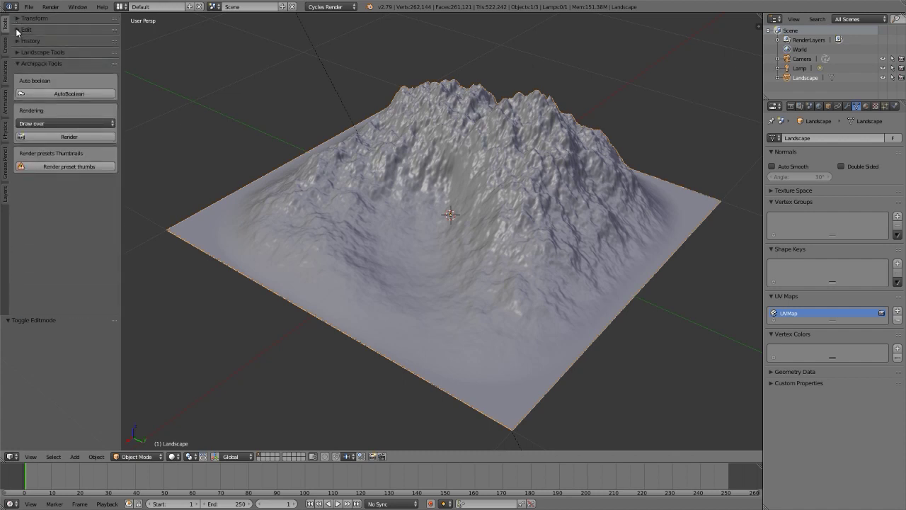
click(19, 64)
click(18, 53)
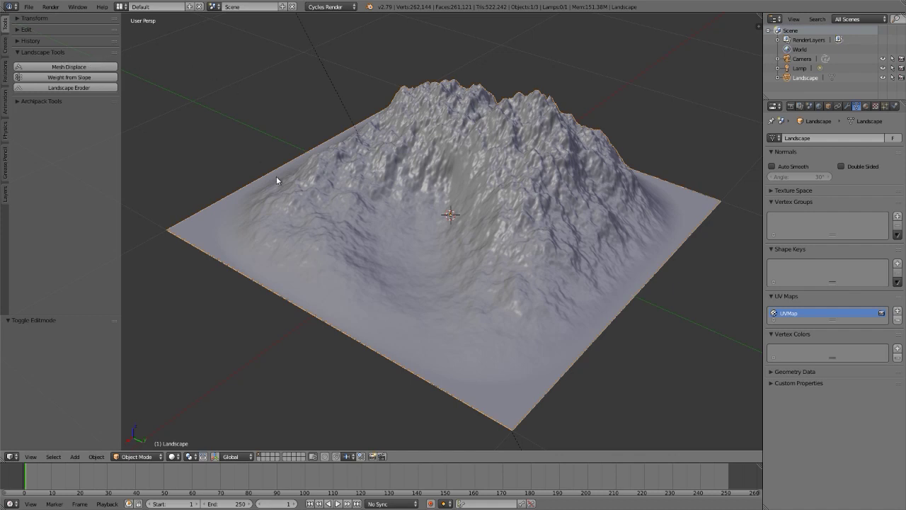
click(70, 88)
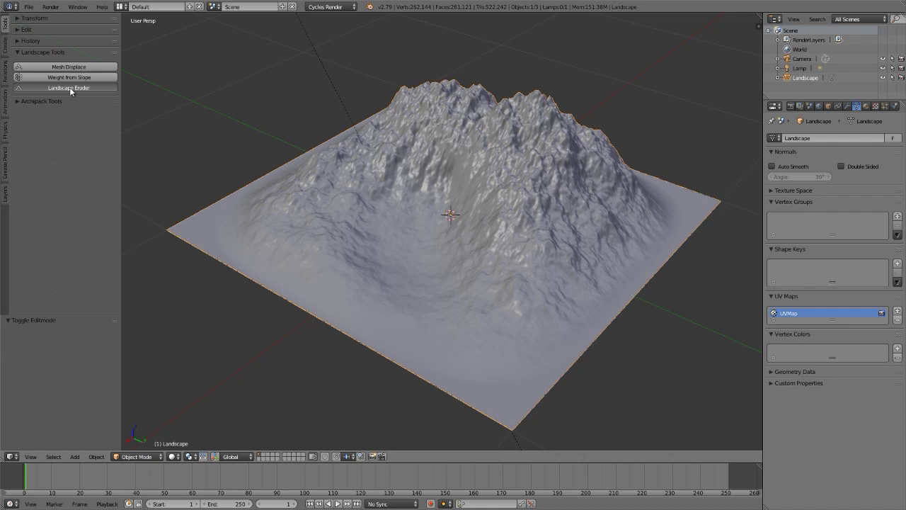
click(70, 87)
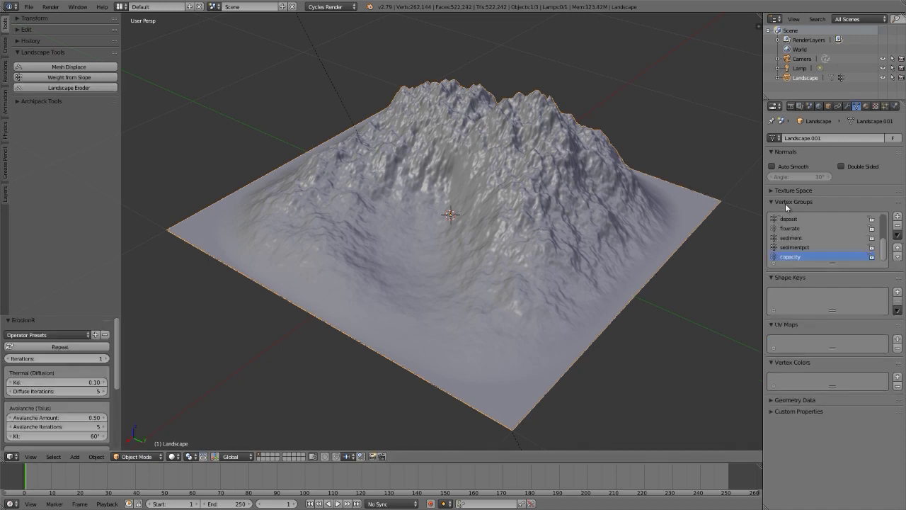
Set the ErosionR Iterations to 37
mouse_move(884, 256)
mouse_down()
mouse_move(883, 228)
mouse_move(884, 258)
mouse_up()
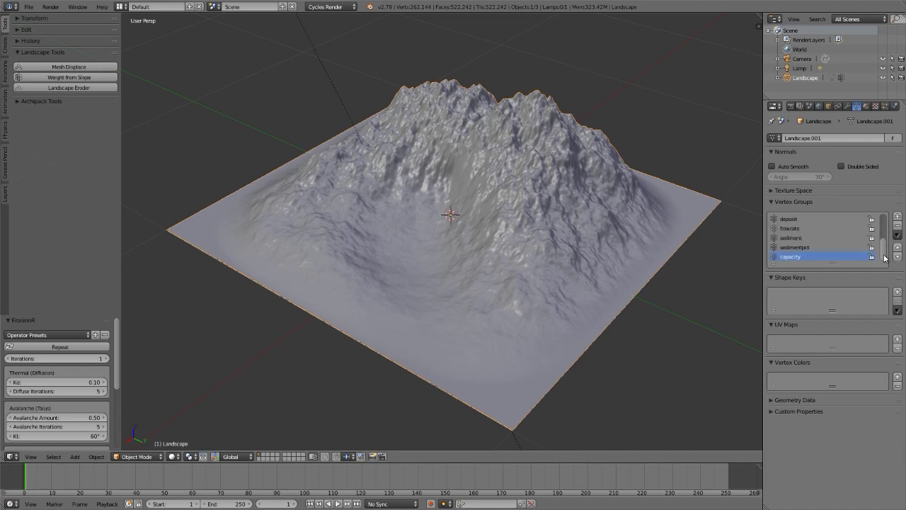
click(49, 359)
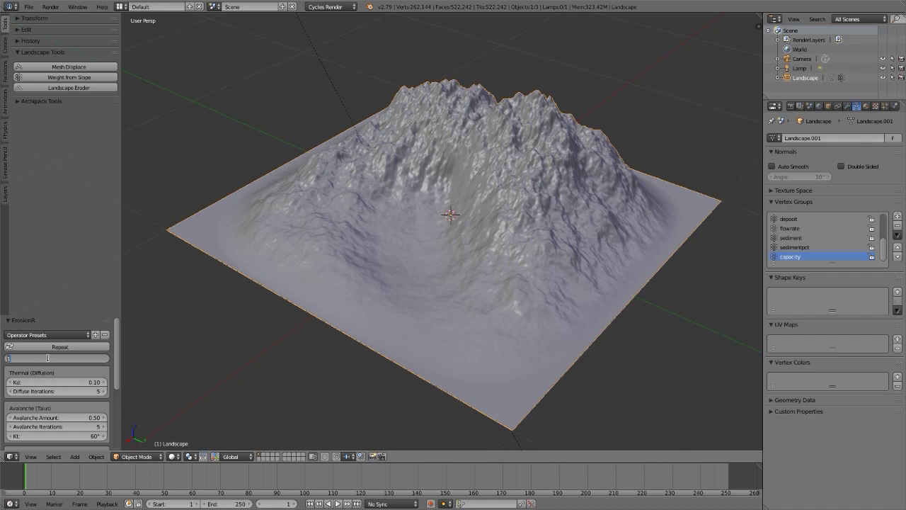
text(37)
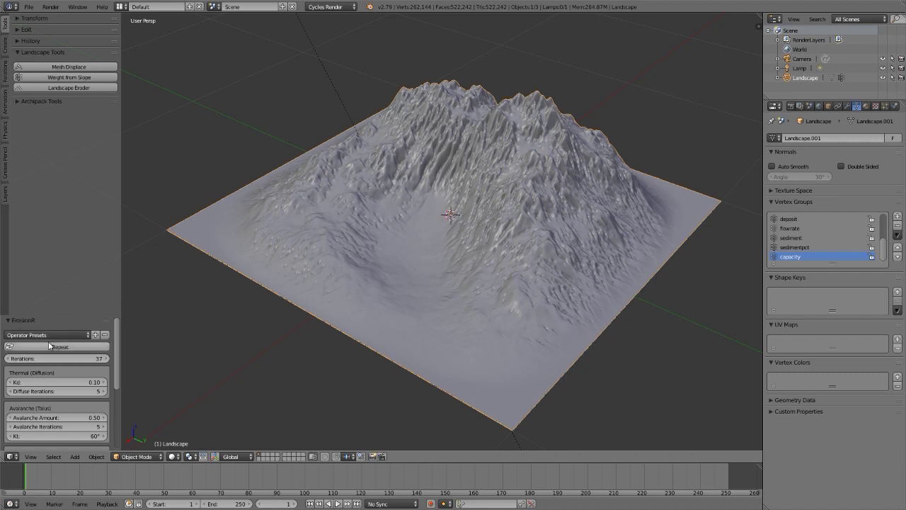
Change the ErosionR Iterations to 27 and orbit to inspect the eroded ridges
click(68, 358)
text(27)
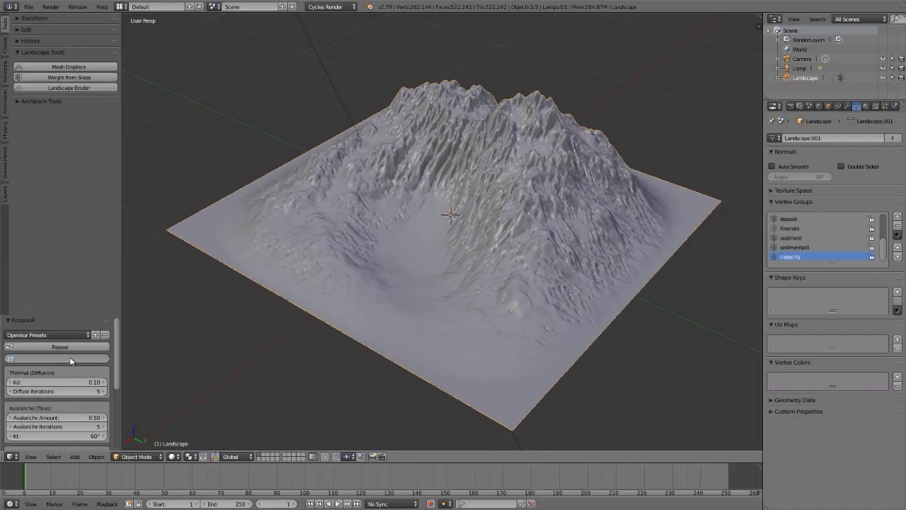
key(Return)
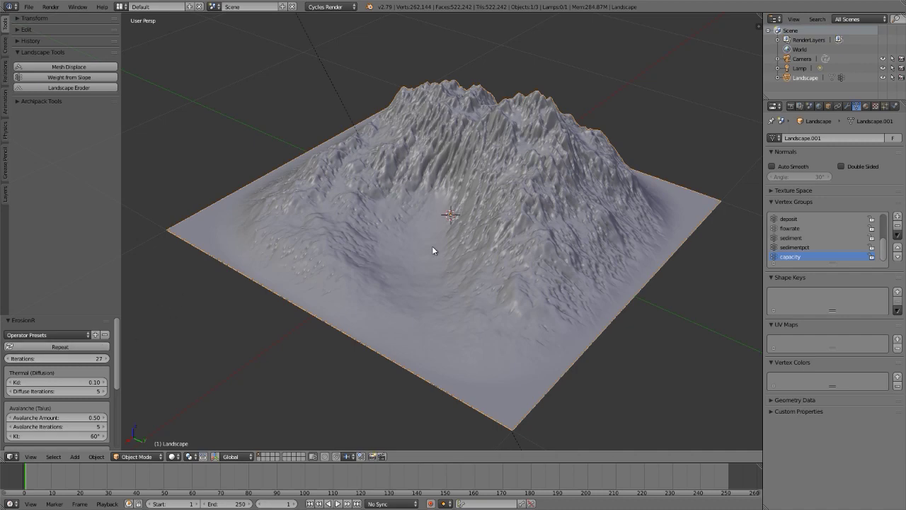
mouse_move(435, 246)
middle_down()
mouse_move(496, 246)
mouse_move(621, 222)
mouse_move(643, 234)
mouse_move(670, 230)
mouse_move(451, 241)
middle_up()
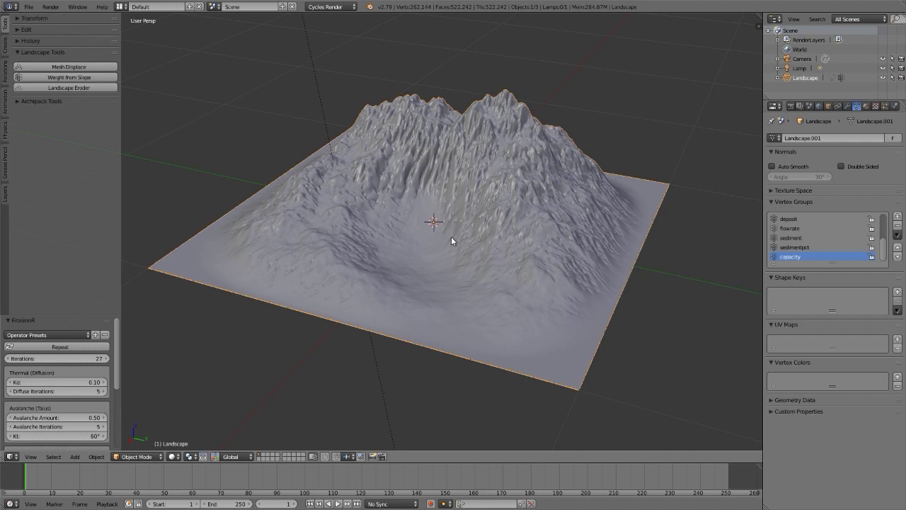
Put the landscape in Weight Paint mode and orbit to a near top-down view of its capacity weights
click(141, 457)
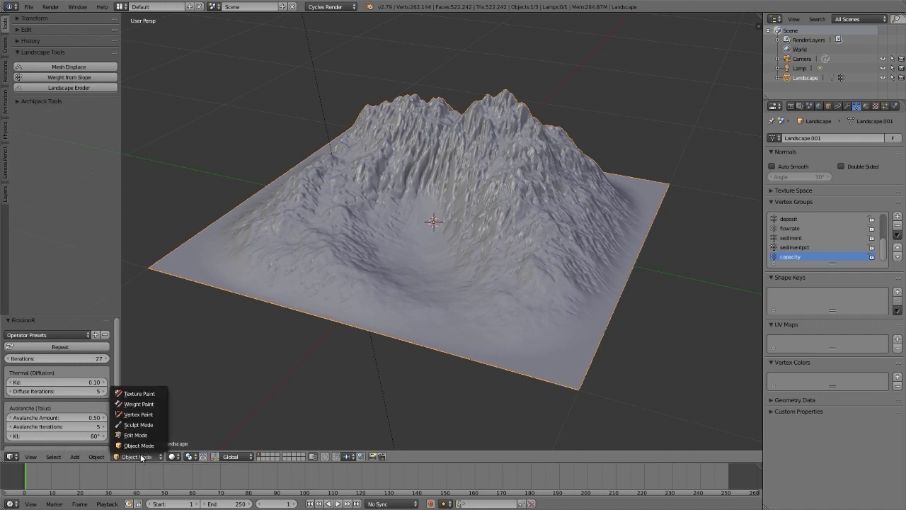
click(145, 405)
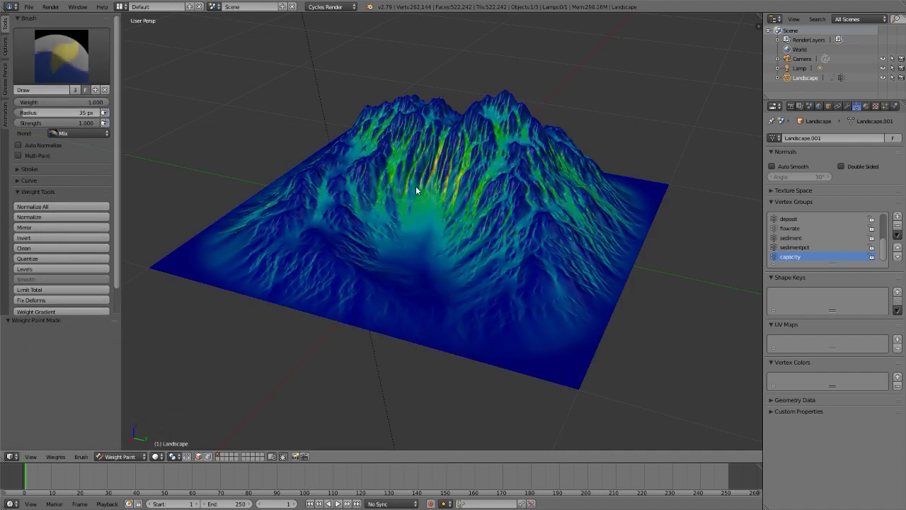
mouse_move(415, 187)
middle_down()
mouse_move(453, 201)
mouse_move(482, 233)
mouse_move(471, 229)
mouse_move(449, 208)
mouse_move(566, 294)
middle_up()
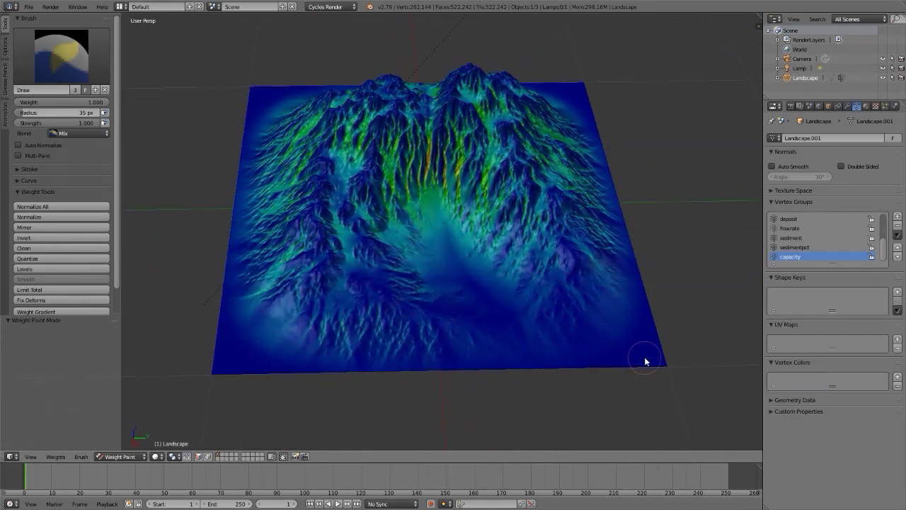
scroll(429, 168, up, 10)
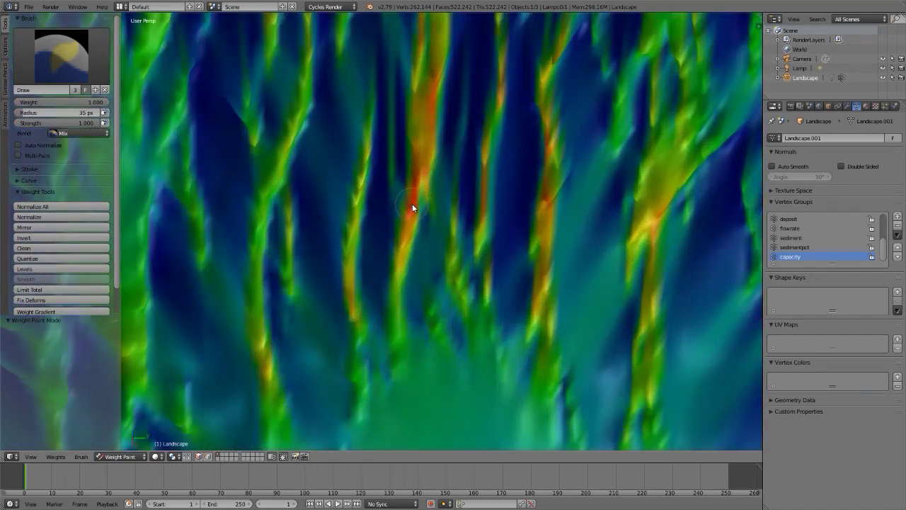
scroll(412, 206, down, 10)
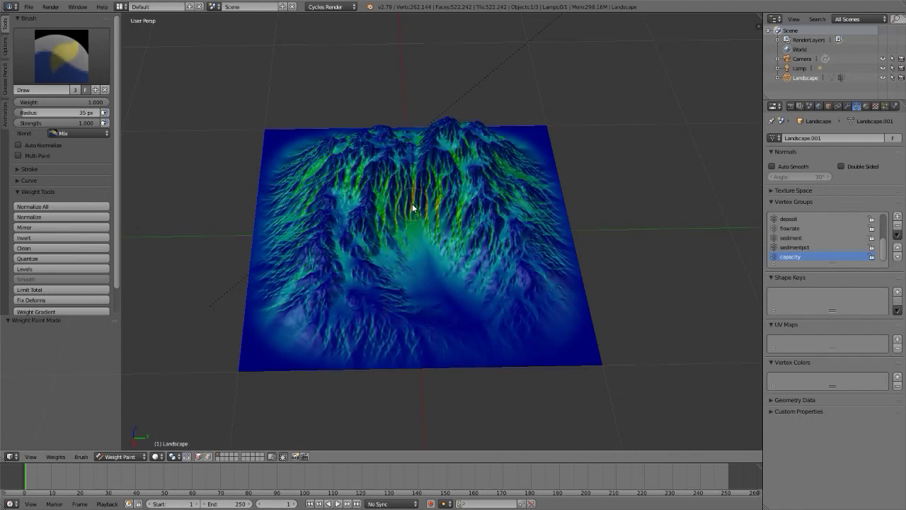
middle_drag(412, 207, 467, 214)
scroll(467, 213, up, 4)
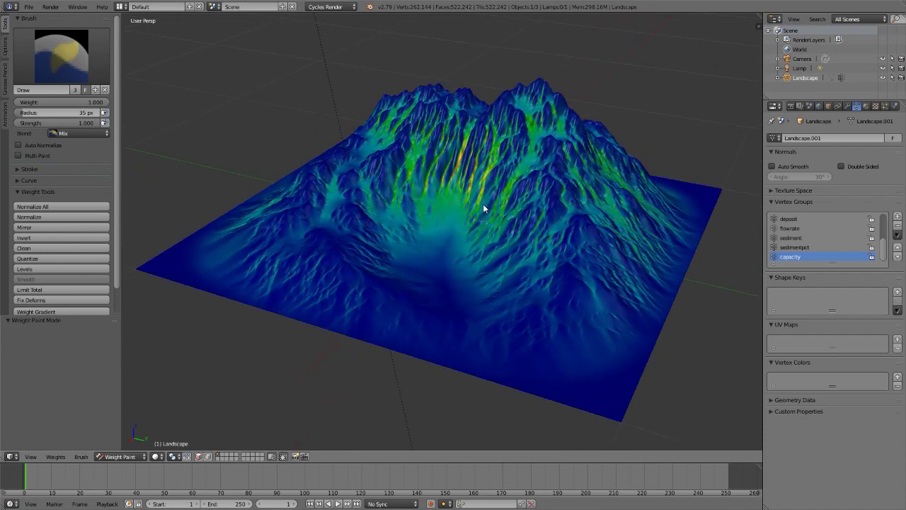
click(885, 107)
Add a particle system slot to the landscape, then return to its mesh data vertex groups
click(897, 138)
scroll(826, 272, down, 15)
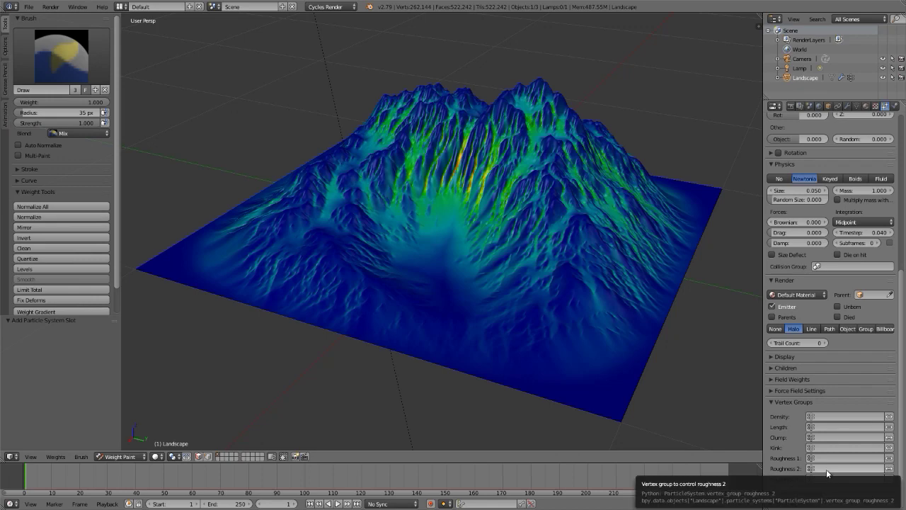
click(857, 106)
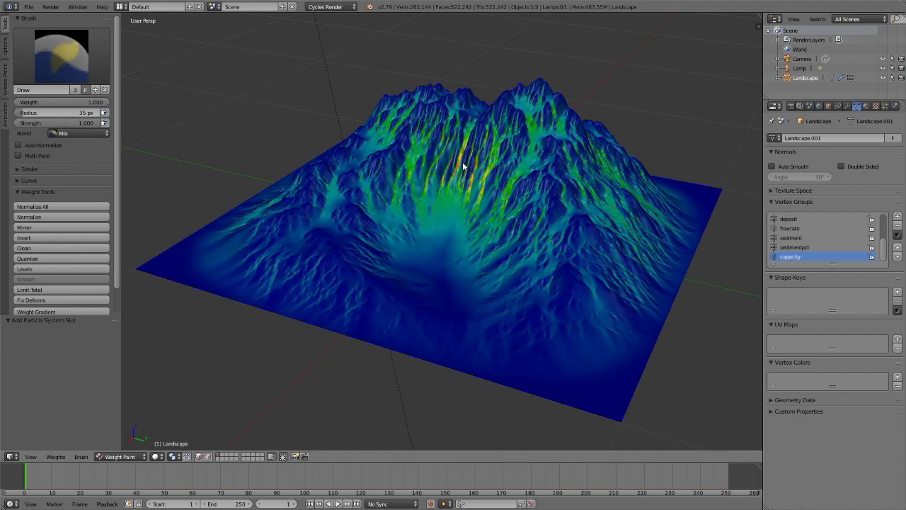
click(790, 247)
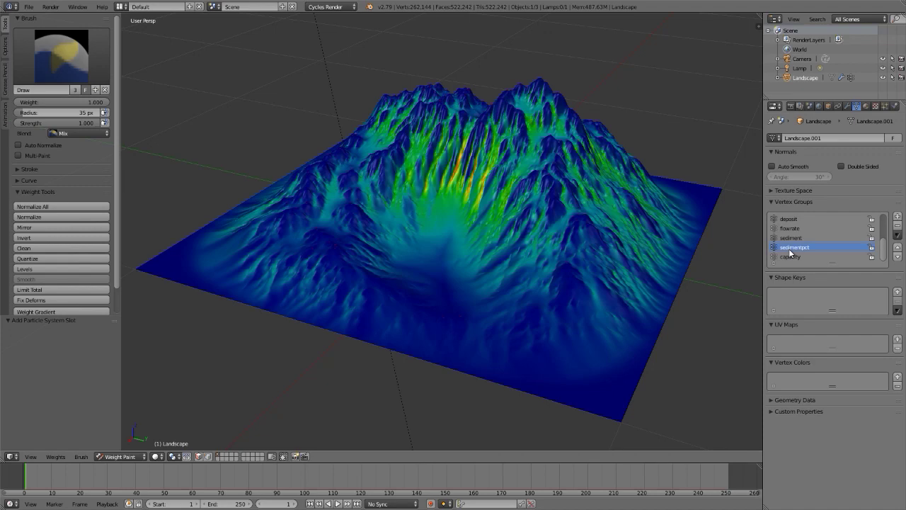
ctrl+scroll(790, 252, up, 1)
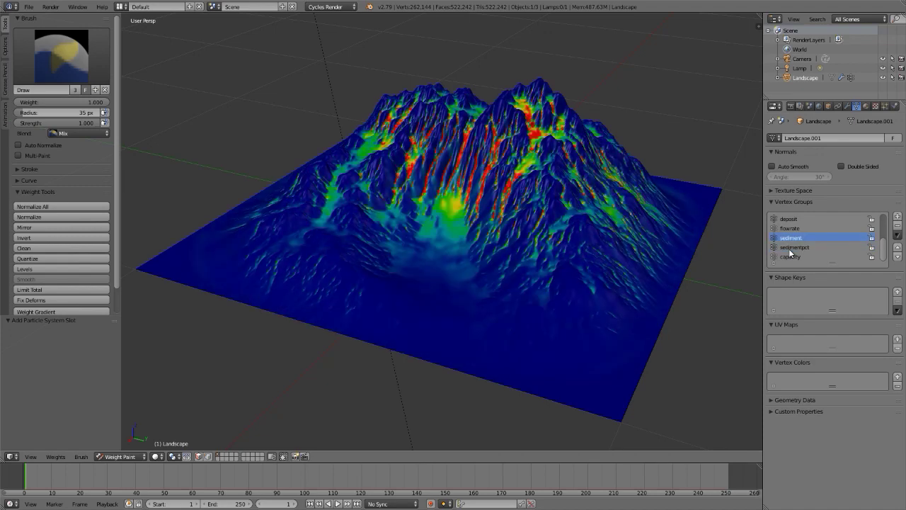
ctrl+scroll(790, 253, up, 1)
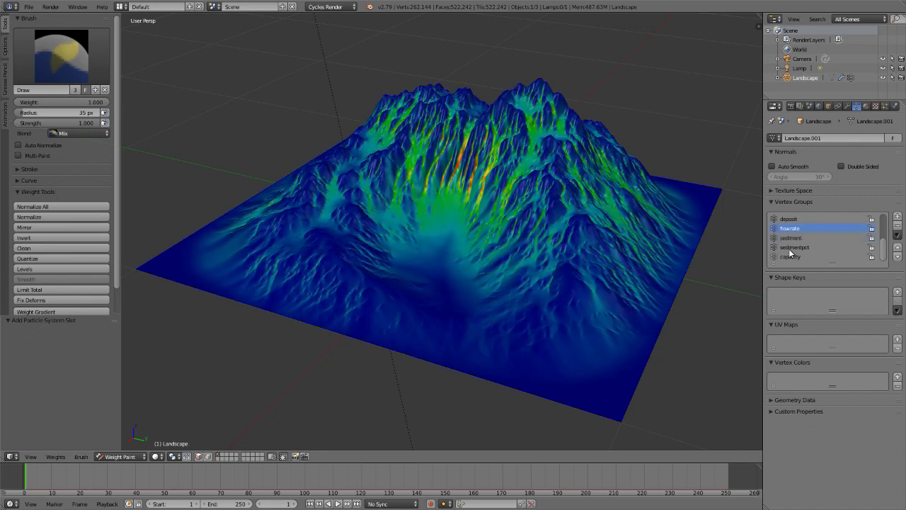
ctrl+scroll(790, 253, up, 1)
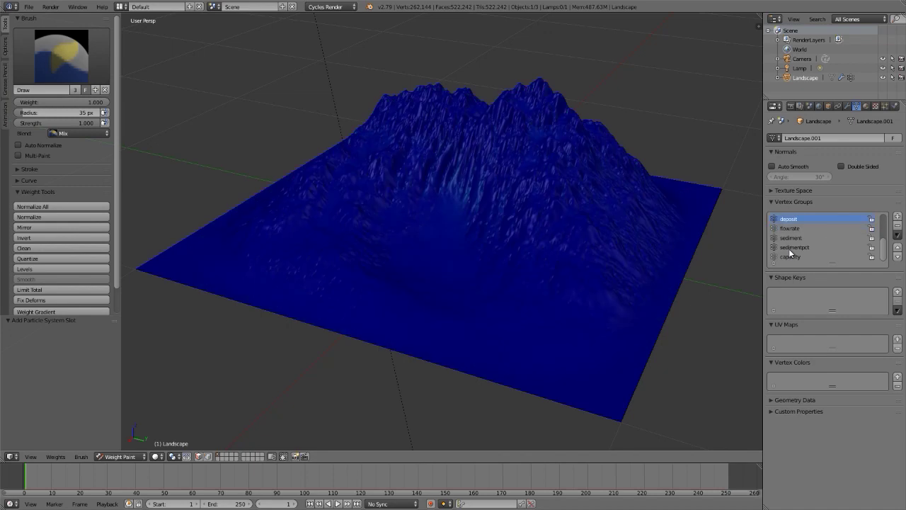
ctrl+scroll(790, 253, up, 1)
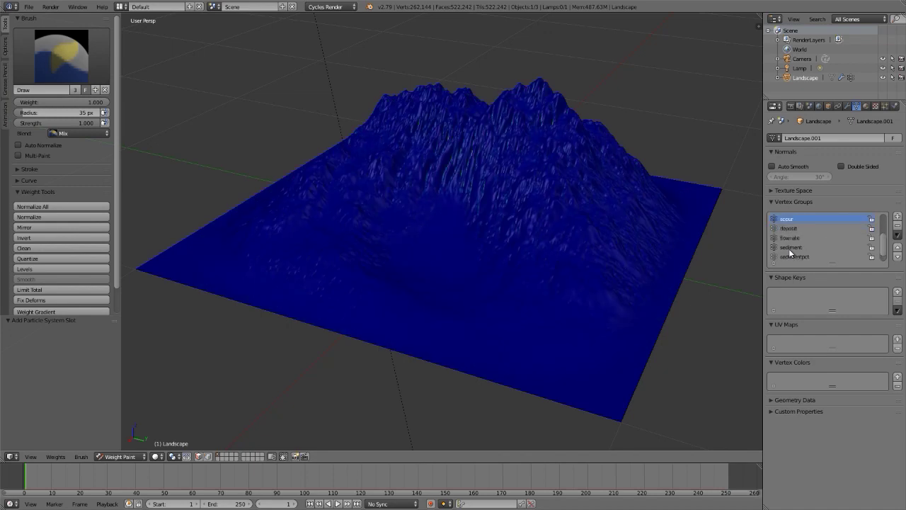
ctrl+scroll(790, 253, up, 1)
ctrl+scroll(790, 253, down, 1)
ctrl+scroll(790, 253, up, 1)
ctrl+scroll(790, 253, down, 1)
ctrl+scroll(791, 253, up, 1)
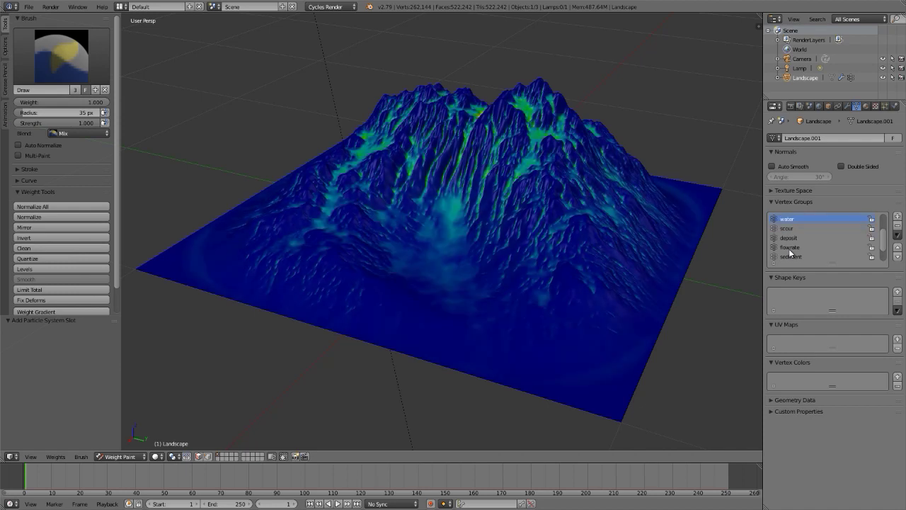
ctrl+scroll(791, 252, up, 1)
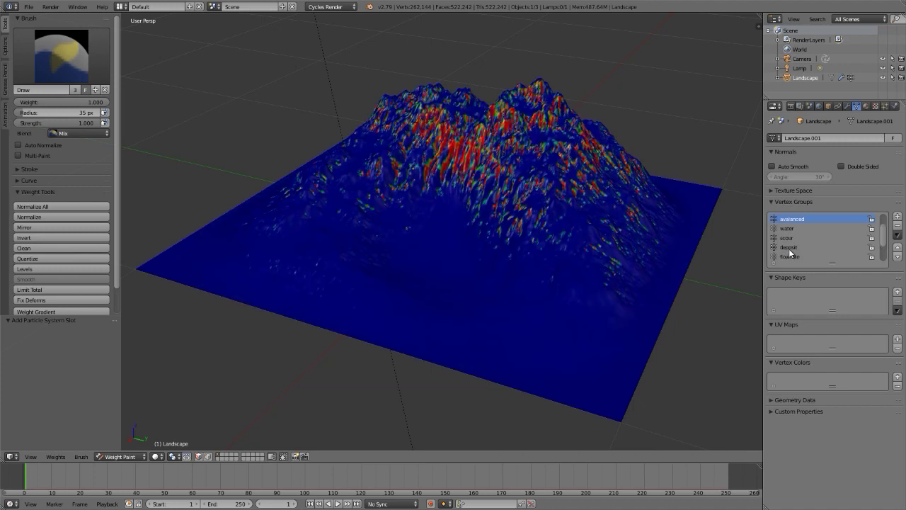
ctrl+scroll(791, 252, up, 1)
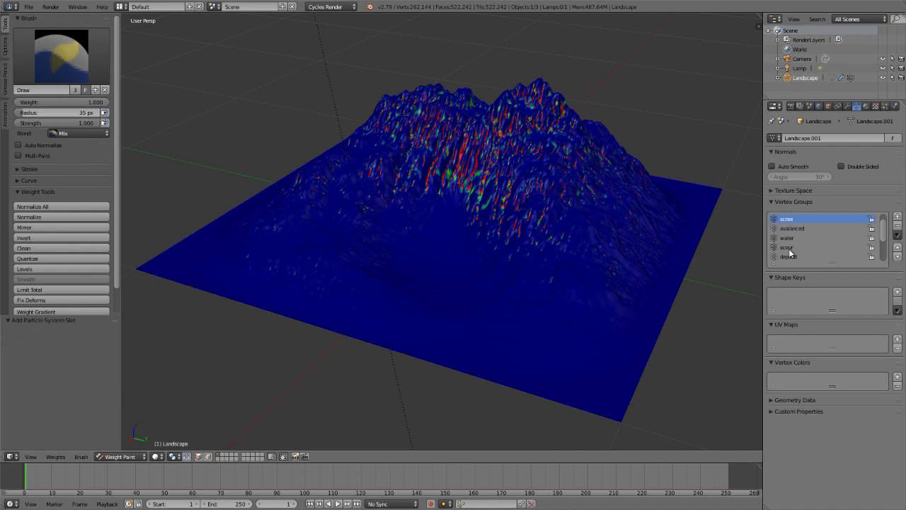
ctrl+scroll(791, 252, up, 1)
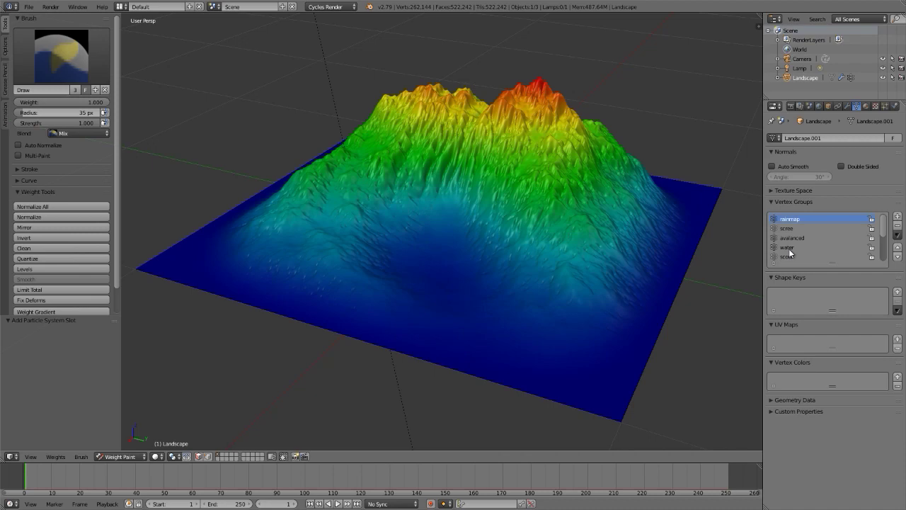
ctrl+scroll(791, 252, down, 9)
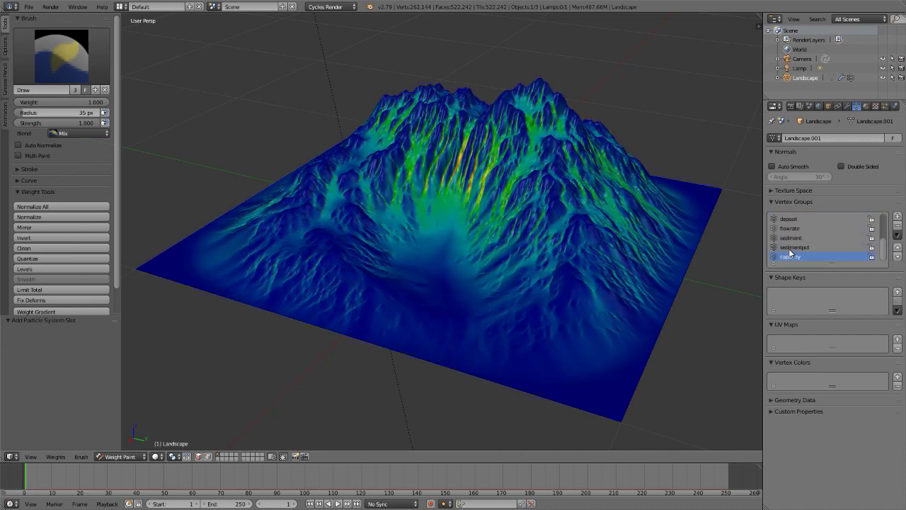
Return to Object Mode, create a new material named 'mountain', and show its node tree
click(119, 456)
click(122, 444)
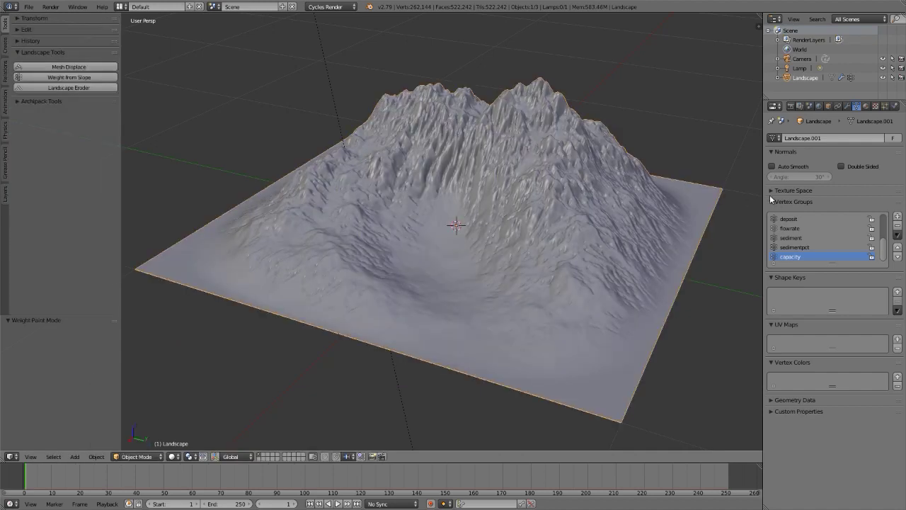
click(867, 107)
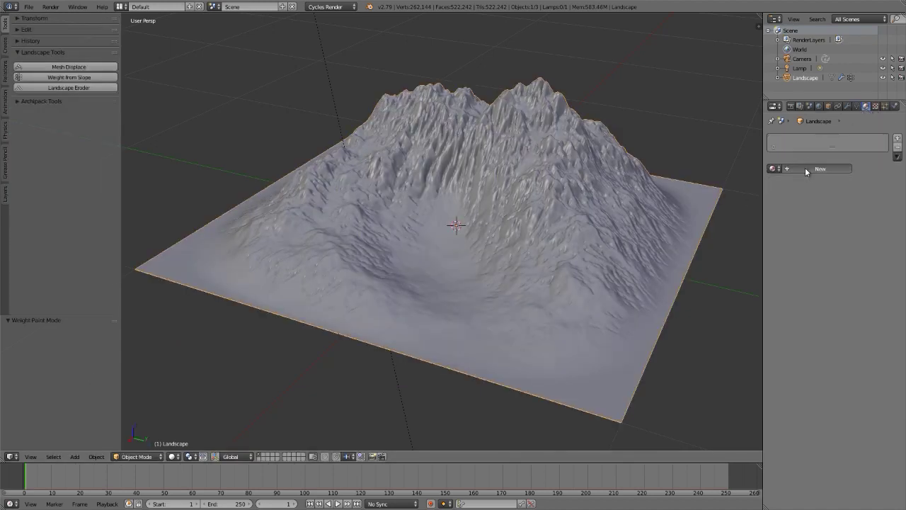
click(805, 167)
text(mountain)
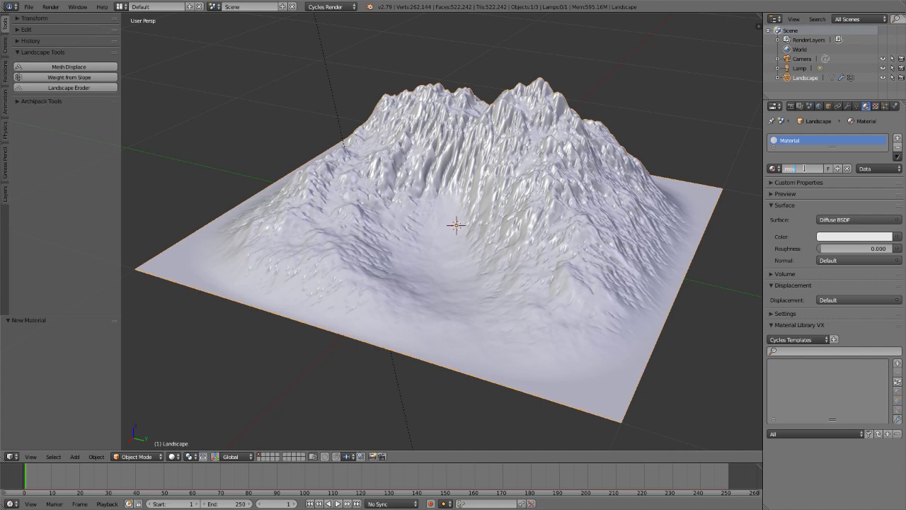
key(Return)
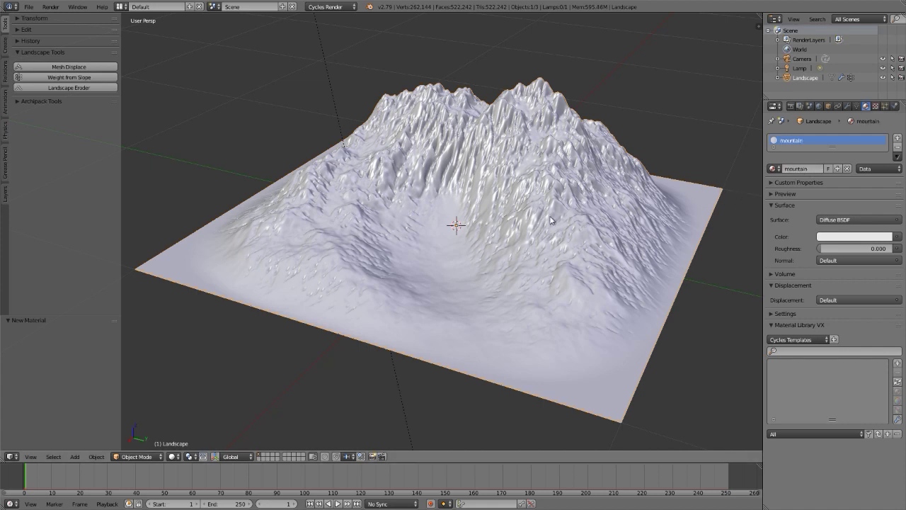
key(shift+F3)
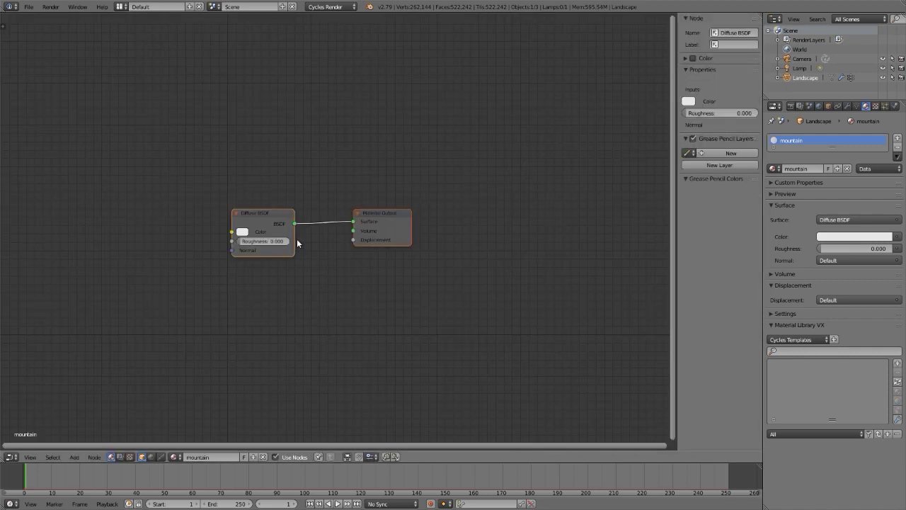
Add a MixRGB node to the left of the Diffuse BSDF node
key(n)
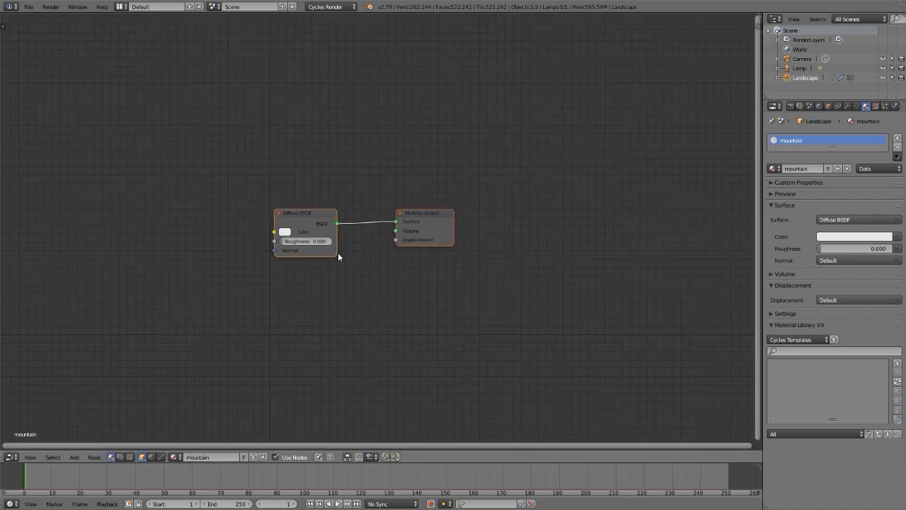
middle_drag(338, 253, 534, 240)
key(shift+a)
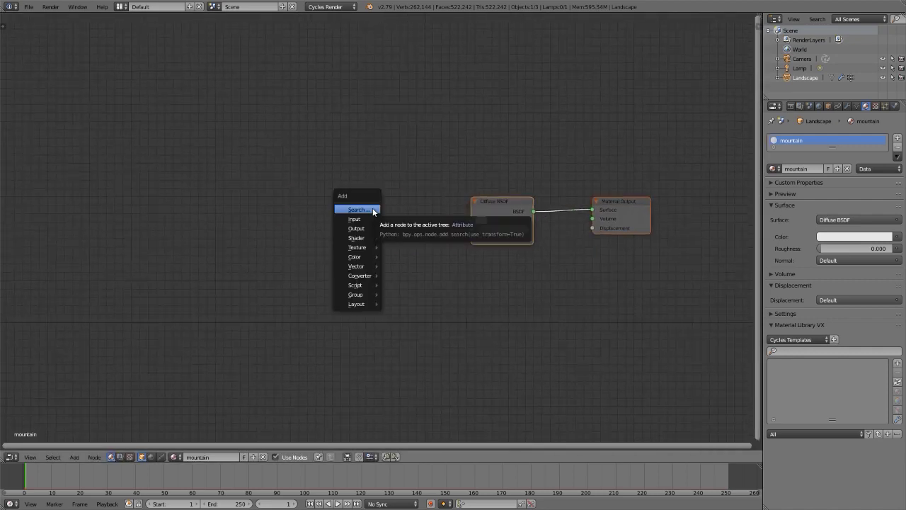
mouse_move(359, 262)
click(407, 308)
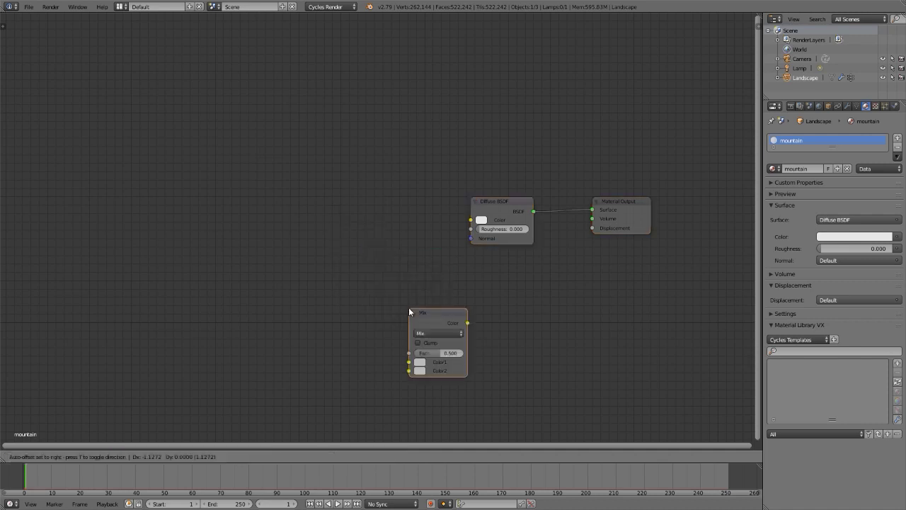
click(336, 191)
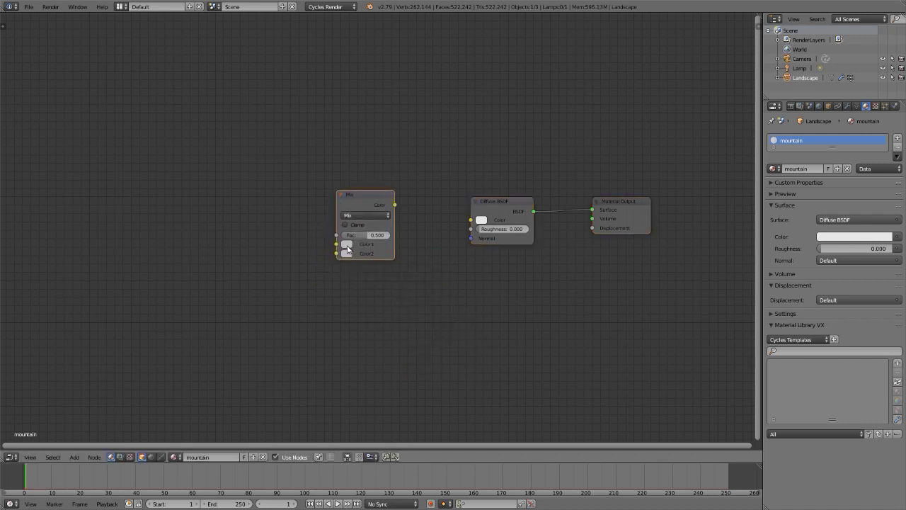
Set the Mix colours to orange-red and green and feed its output into Diffuse Color
click(348, 244)
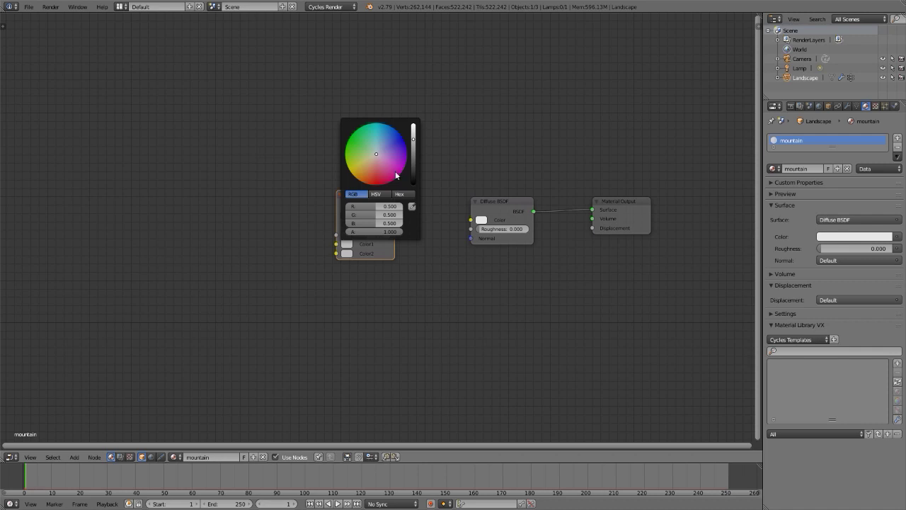
drag(387, 177, 361, 181)
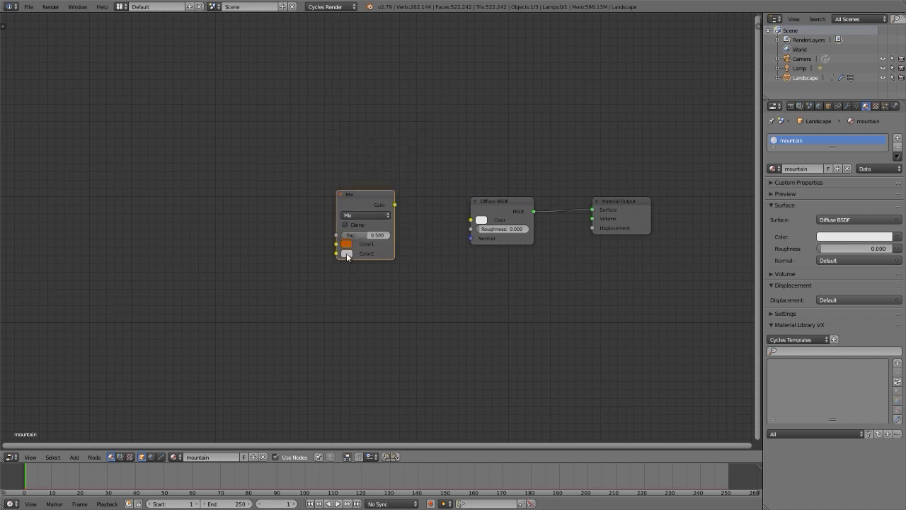
click(347, 256)
click(352, 143)
drag(395, 205, 471, 219)
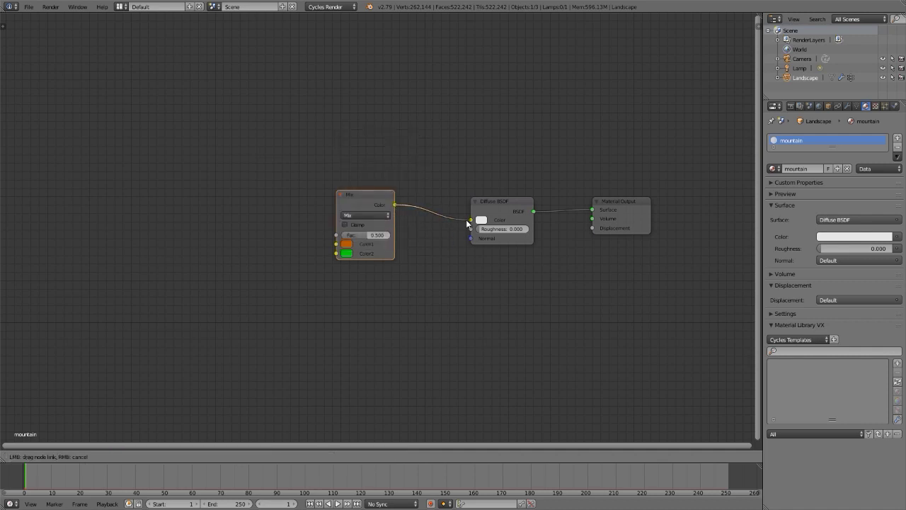
drag(372, 198, 432, 198)
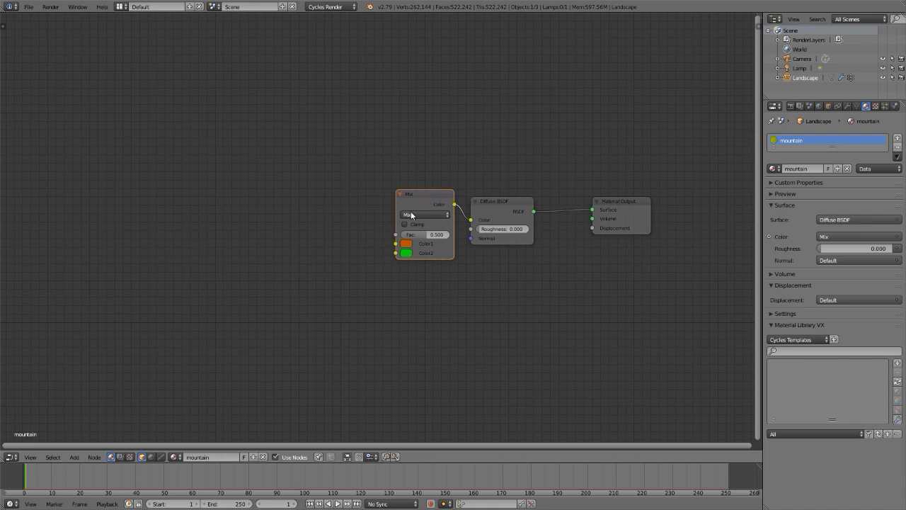
Add an Attribute node reading 'Col' and connect its Fac to the Mix factor
key(shift+a)
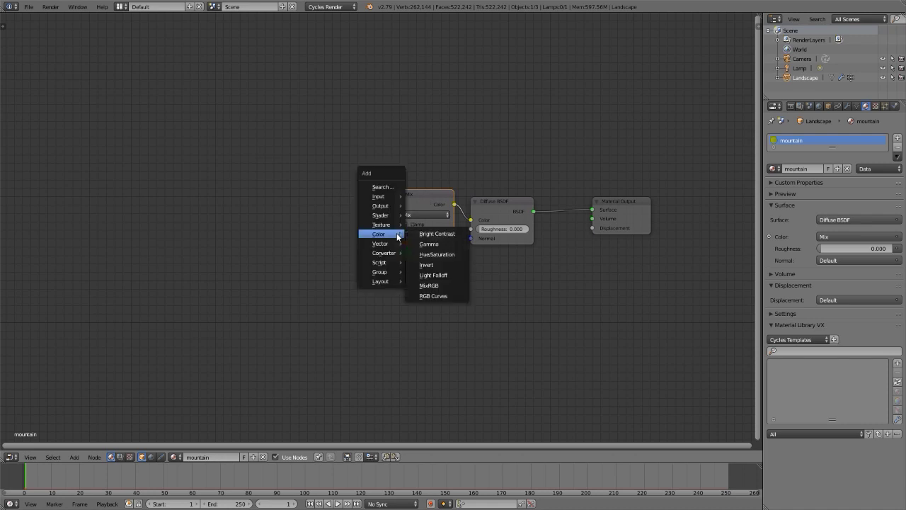
mouse_move(386, 196)
click(428, 210)
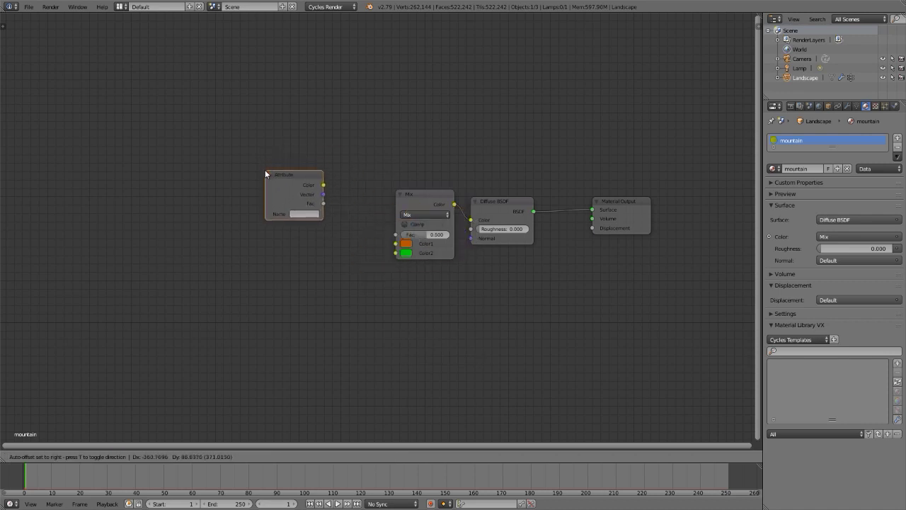
click(265, 169)
drag(323, 203, 395, 235)
click(302, 213)
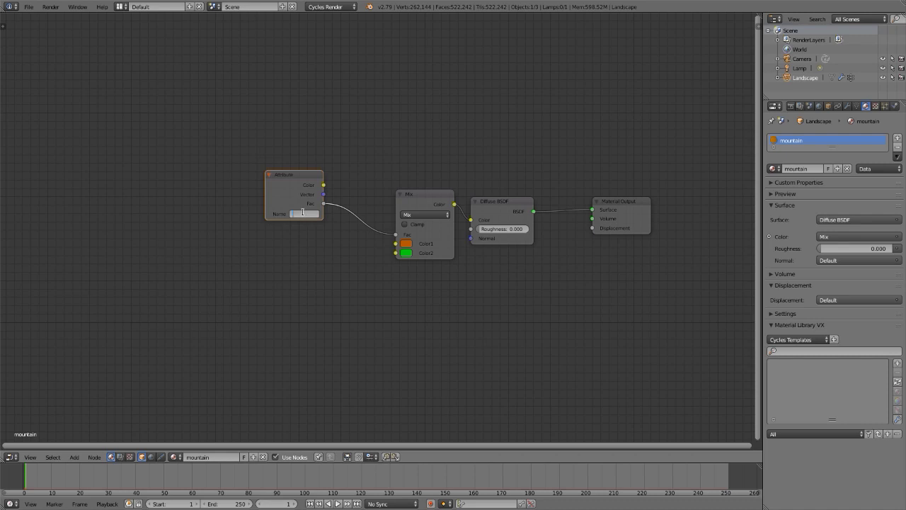
text(Col)
key(Return)
key(shift+F5)
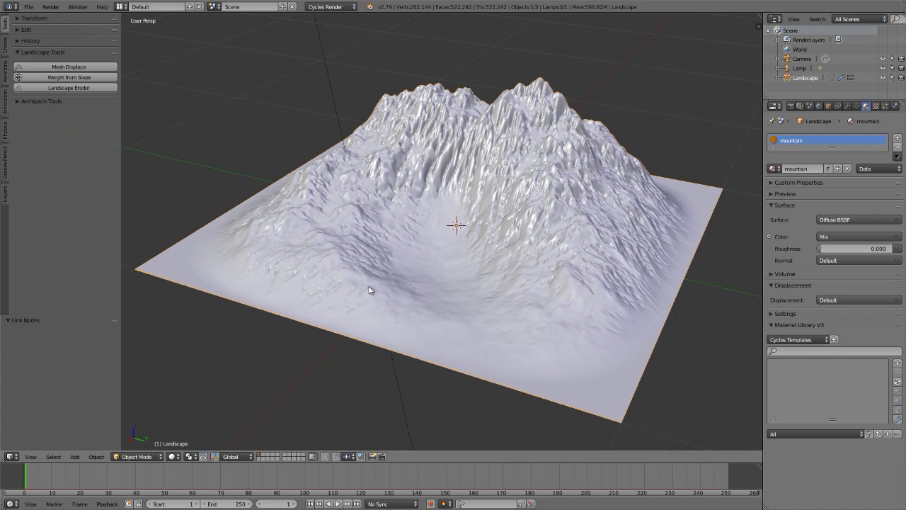
Preview the landscape in Rendered shading and show its mesh data properties
key(shift+z)
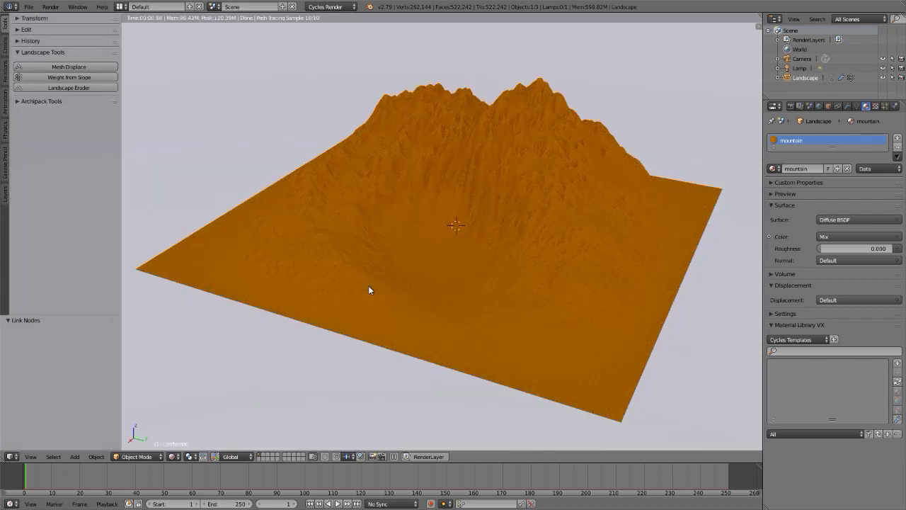
click(856, 105)
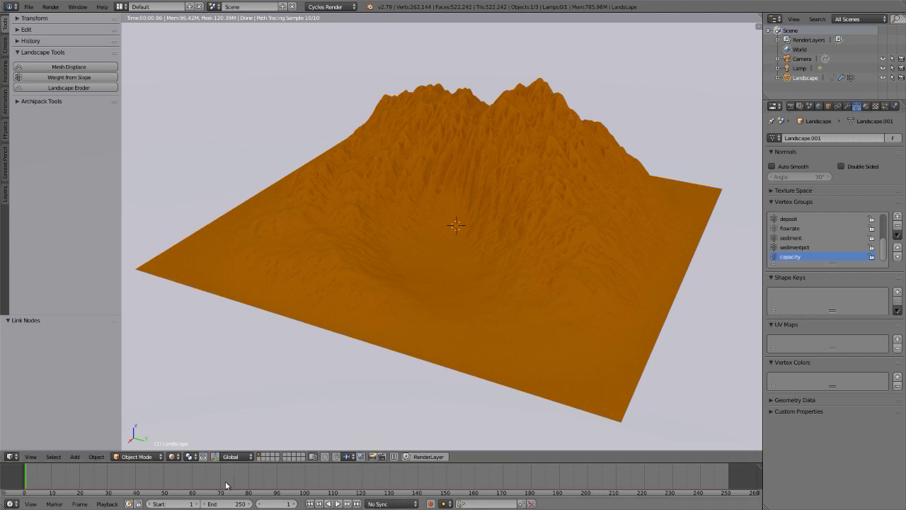
Remove the landscape's particle system and add a ColCapacity vertex colour layer to the mesh
click(885, 106)
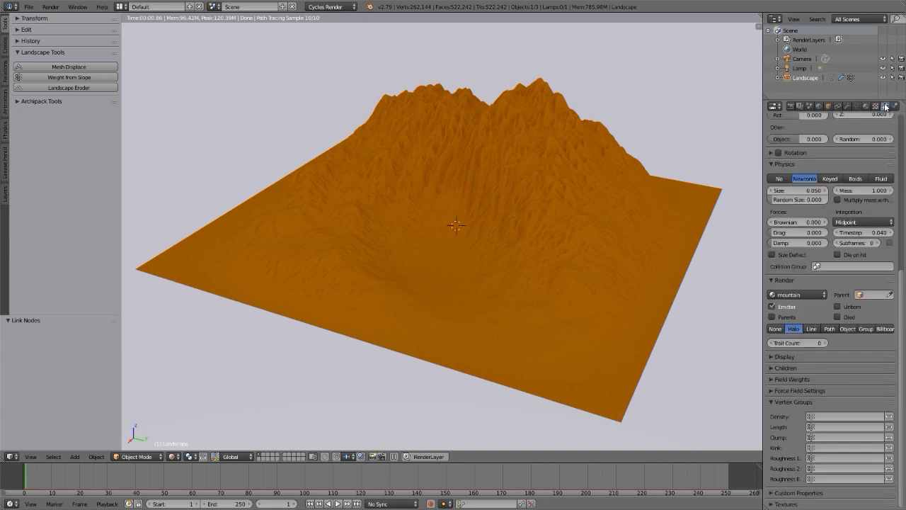
scroll(902, 142, up, 8)
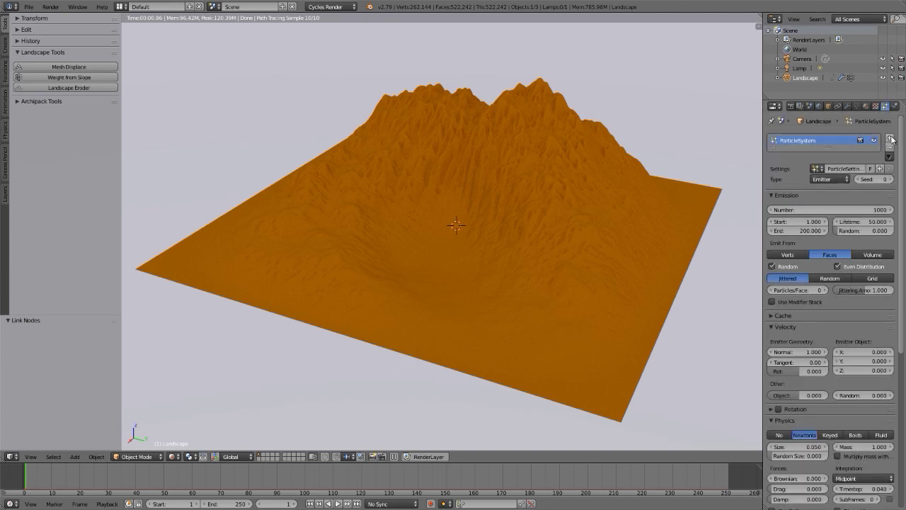
click(890, 147)
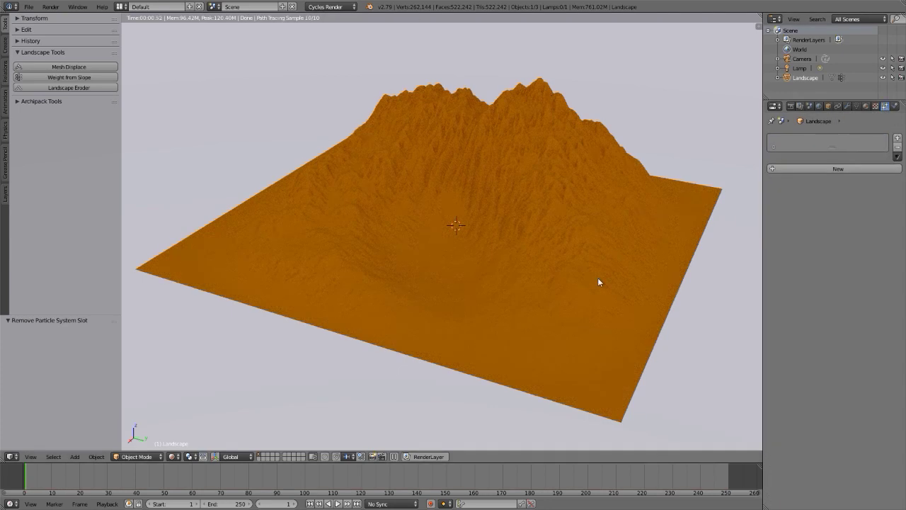
click(865, 107)
click(857, 107)
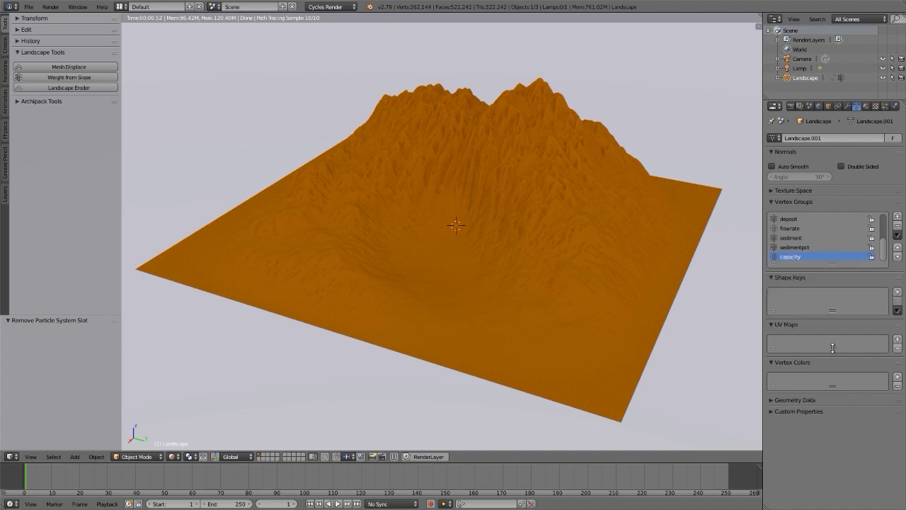
drag(832, 348, 834, 358)
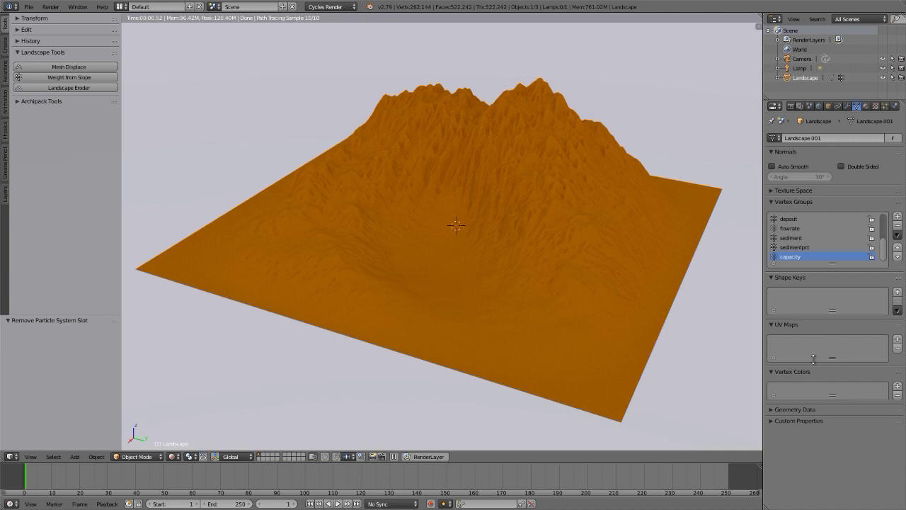
click(897, 387)
Return to solid shading and unwrap the whole mesh in Edit Mode to create UVMap
key(shift+z)
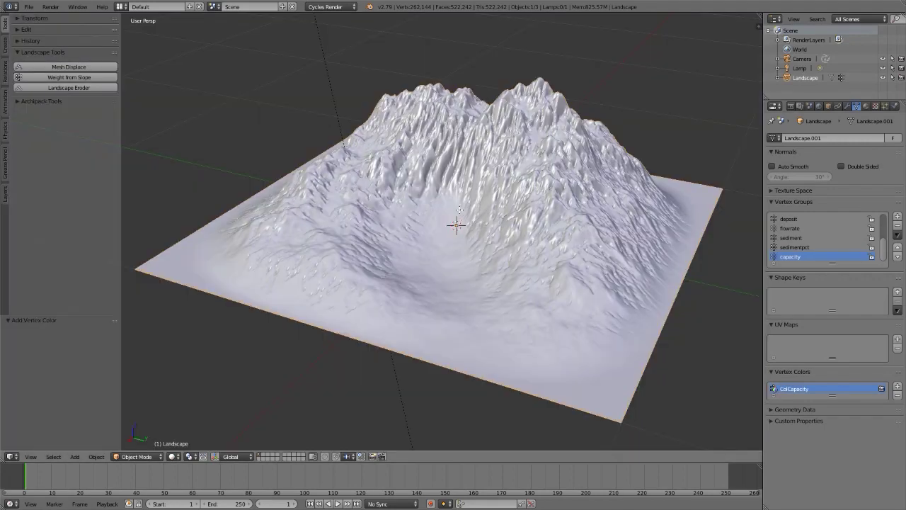
key(Tab)
scroll(459, 209, down, 1)
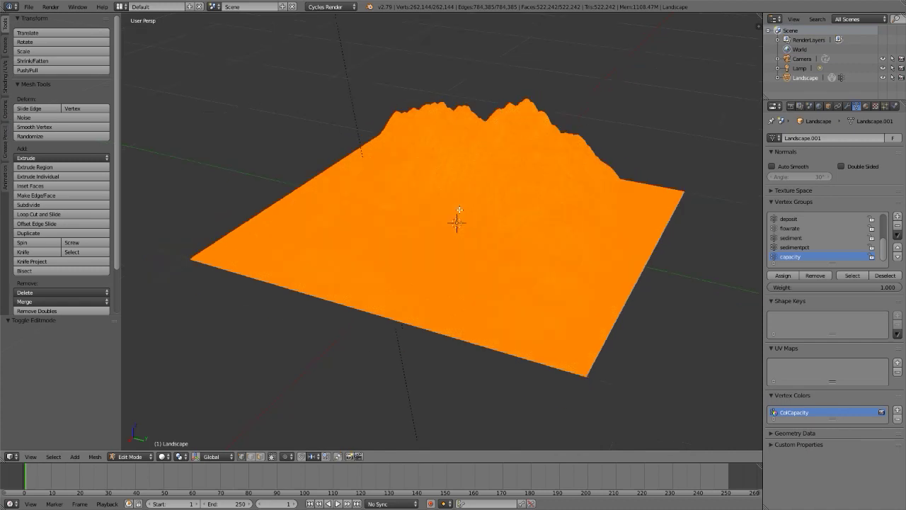
scroll(460, 209, down, 1)
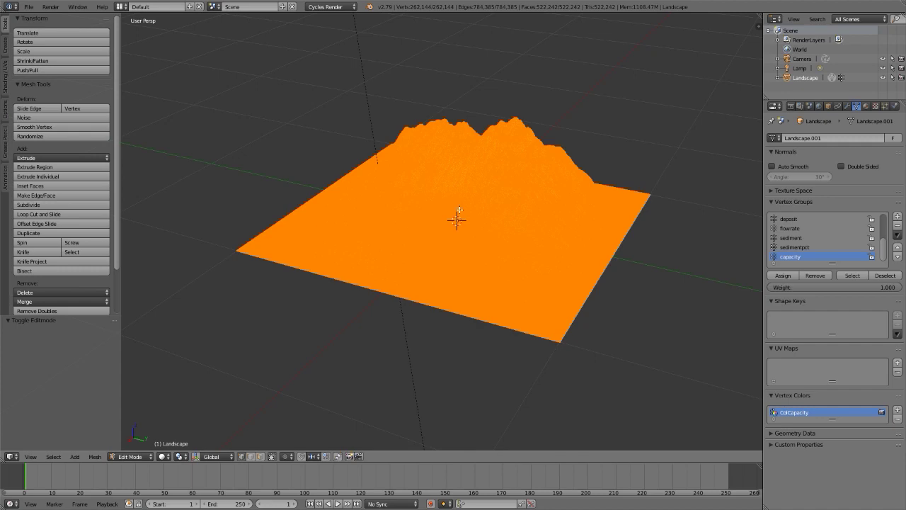
key(u)
click(459, 210)
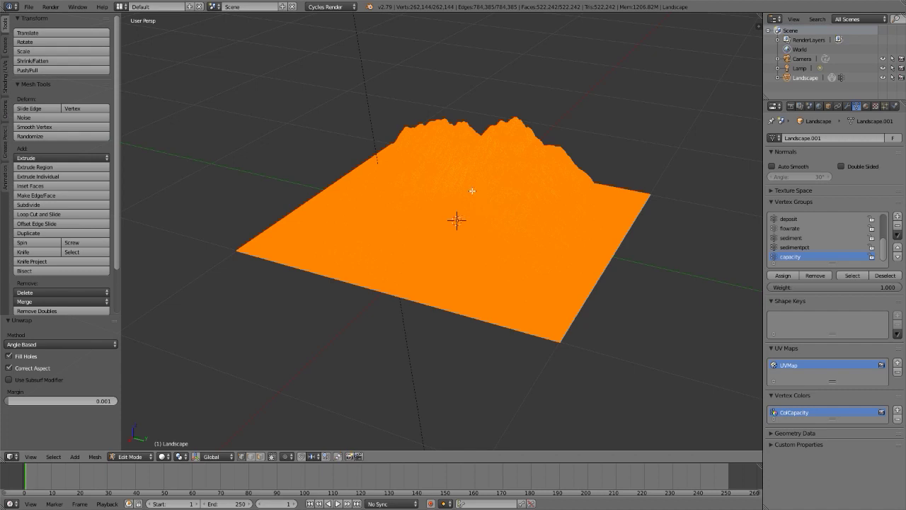
key(Tab)
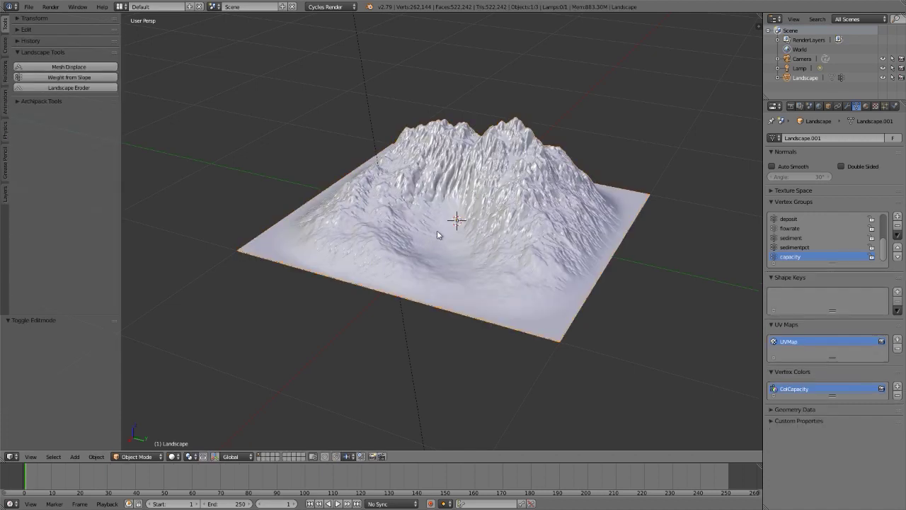
Re-enter Edit Mode and cycle the screen layouts back to Default
key(Tab)
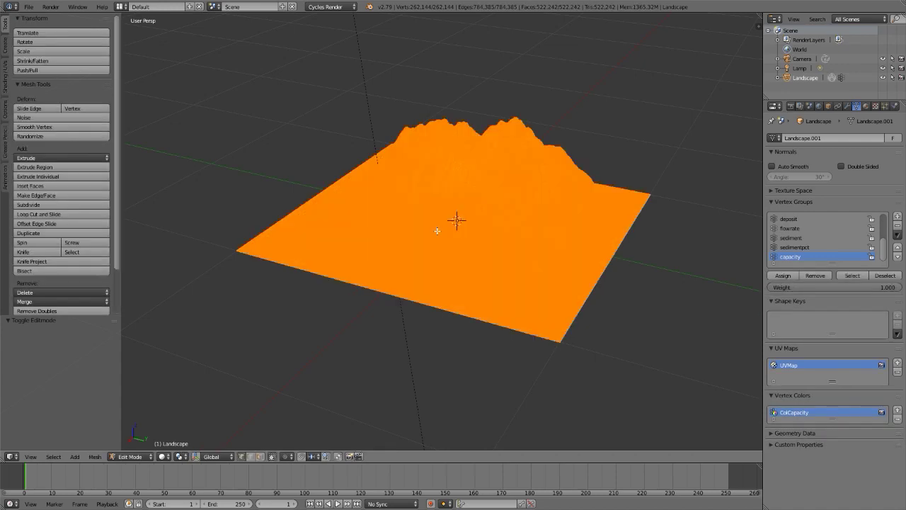
key(ctrl+Right)
key(ctrl+Right)
key(ctrl+Right)
key(ctrl+Right)
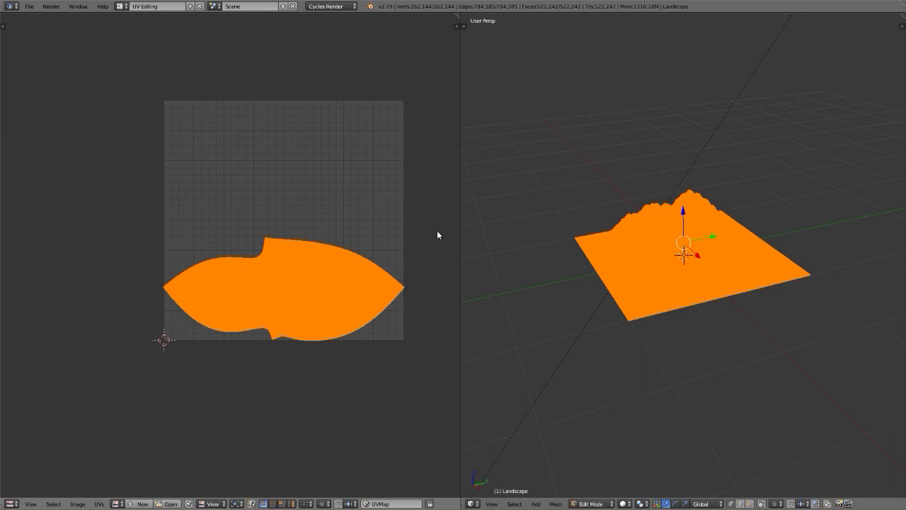
key(ctrl+Right)
key(ctrl+Right)
key(ctrl+Right)
key(ctrl+Right)
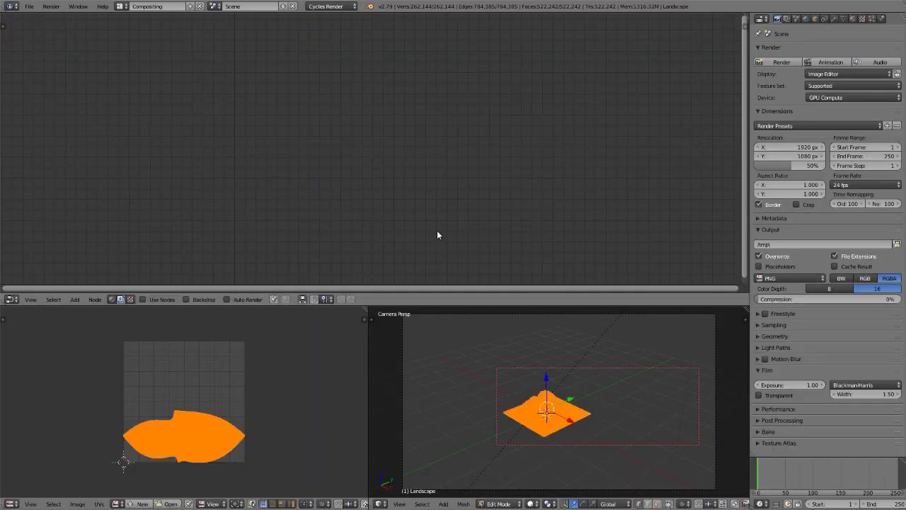
key(ctrl+Right)
Save the scene as 'Violin mountain' in a new 'Violin MT' folder under Blender Scenes
key(Tab)
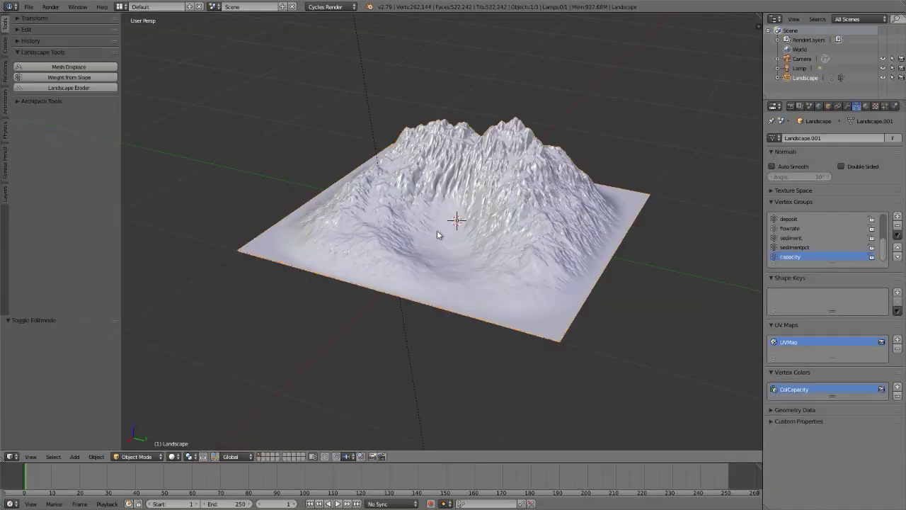
key(ctrl+s)
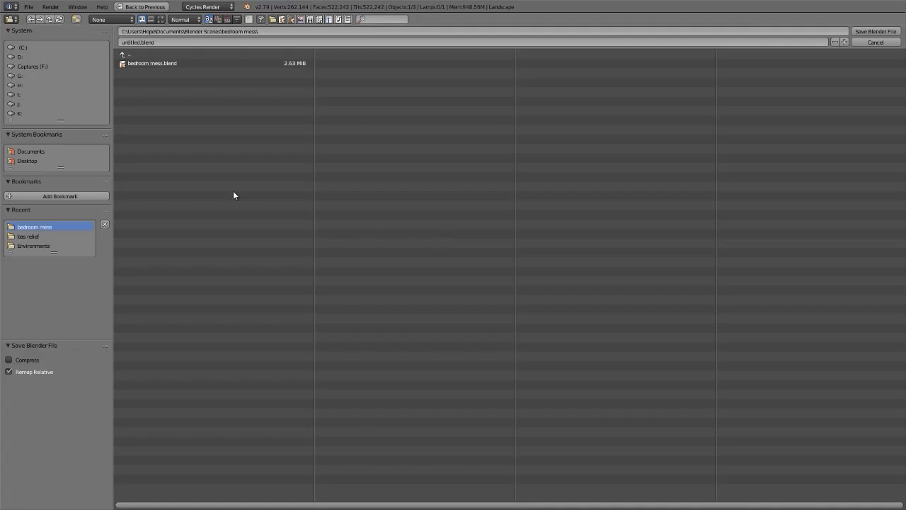
click(49, 19)
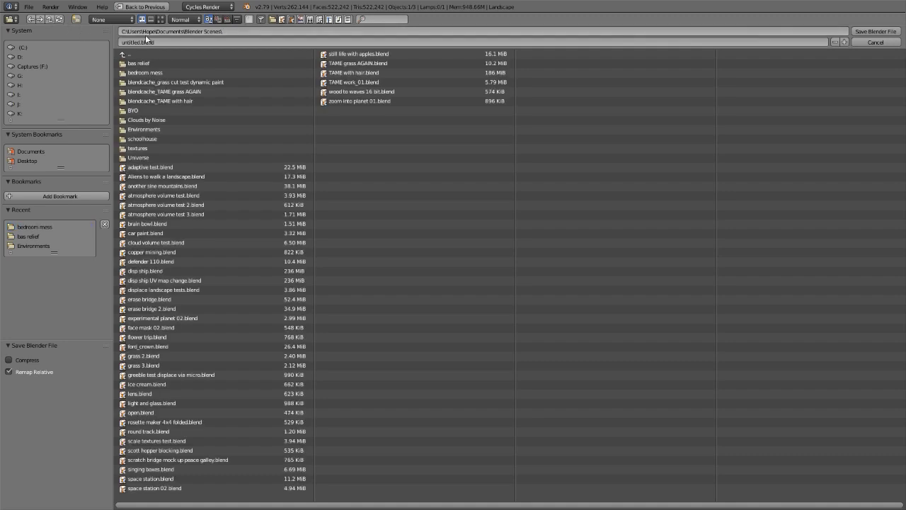
click(76, 19)
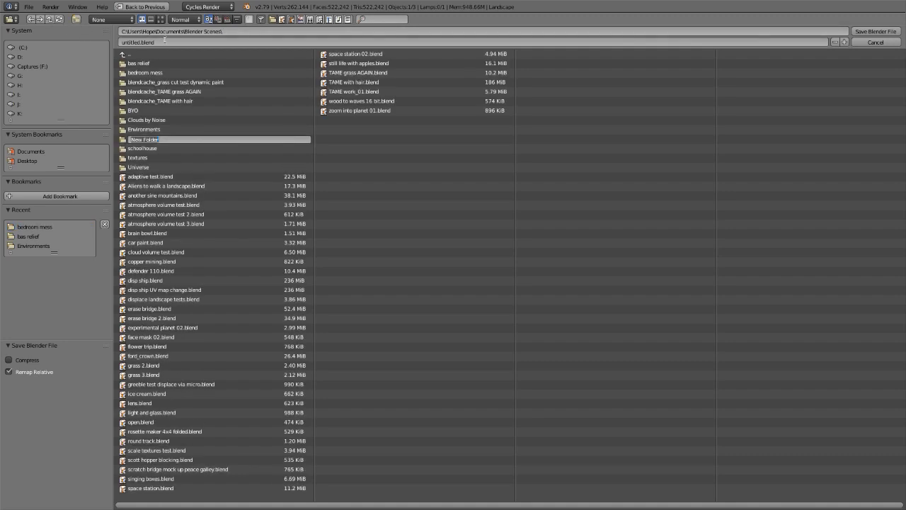
text(Violin X)
key(Return)
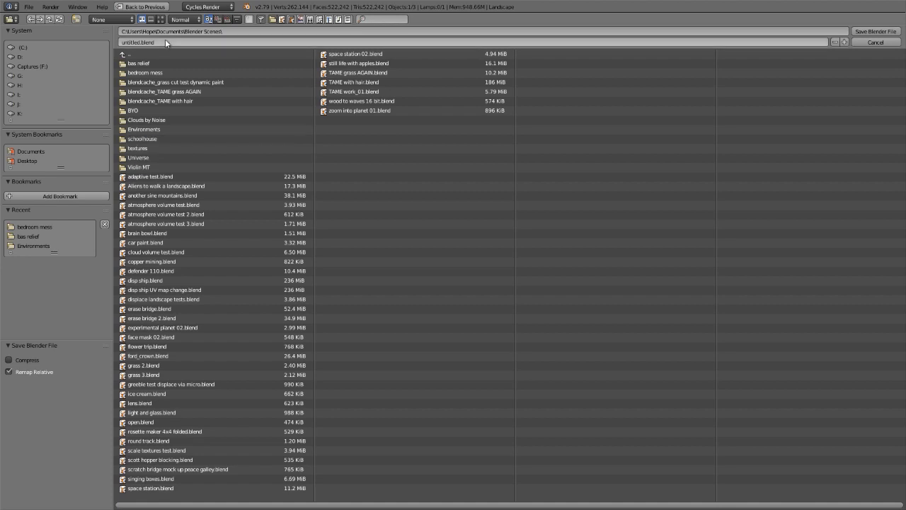
click(131, 170)
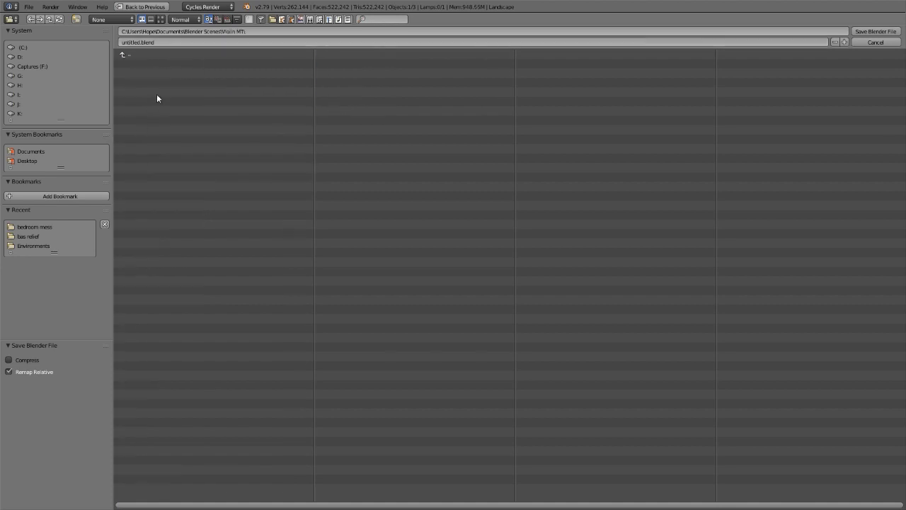
click(173, 42)
text(Vi)
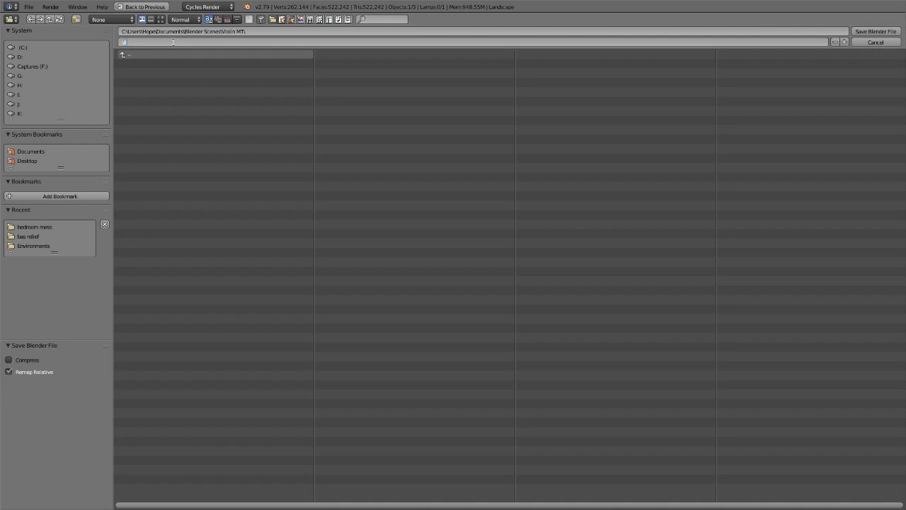
text(olin mountain)
key(Return)
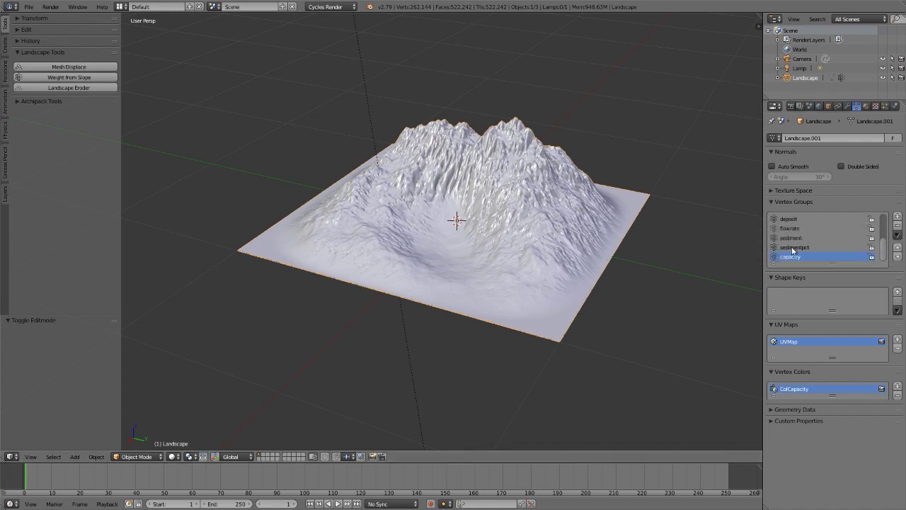
Put the landscape into Vertex Paint mode, then switch over to the browser
click(137, 456)
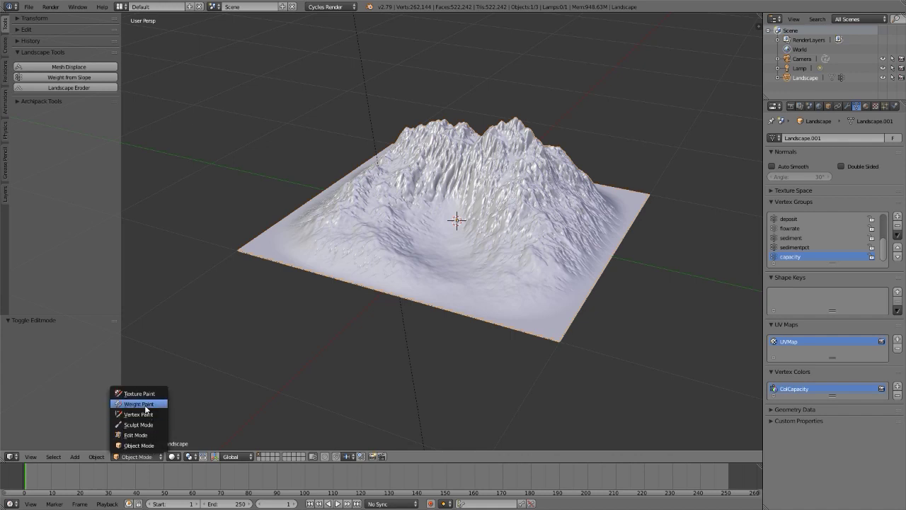
key(Return)
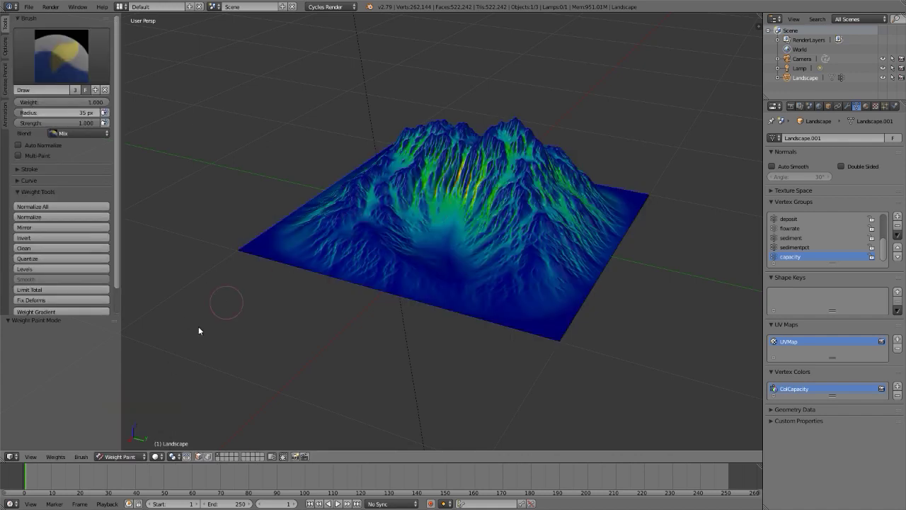
click(123, 456)
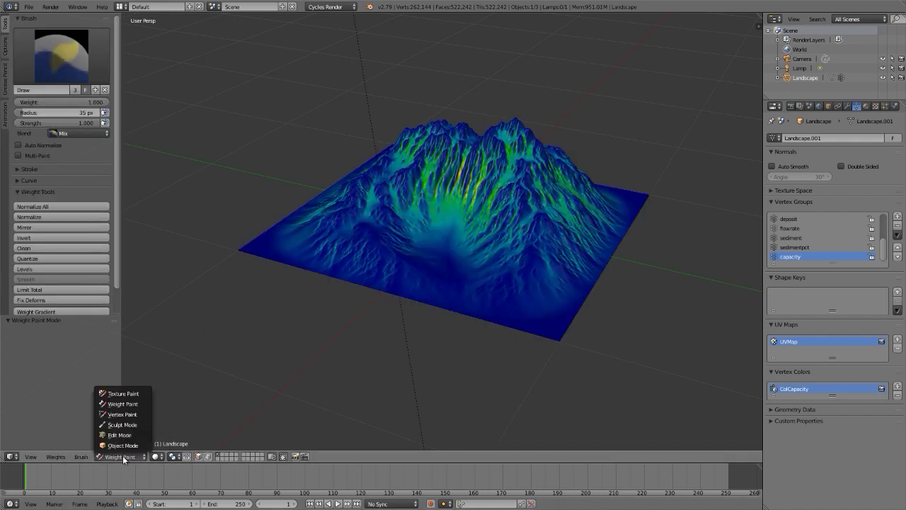
click(121, 414)
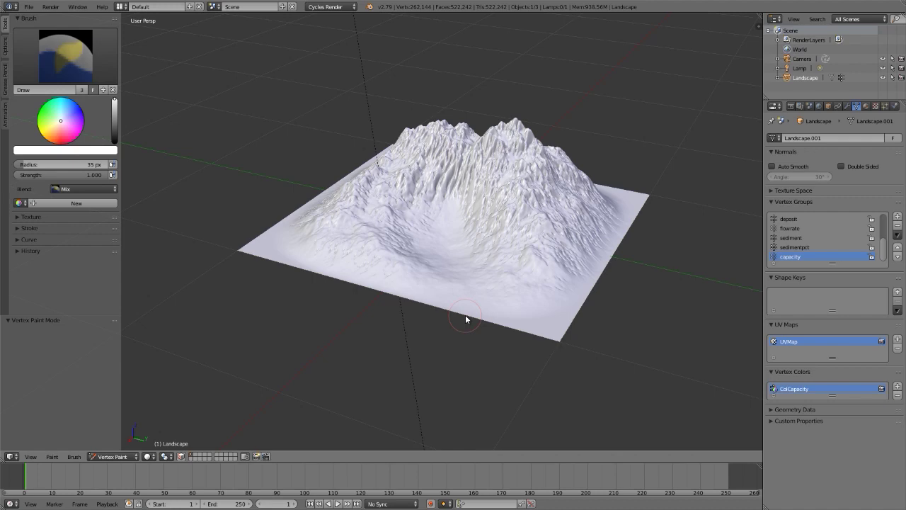
key(alt+Tab)
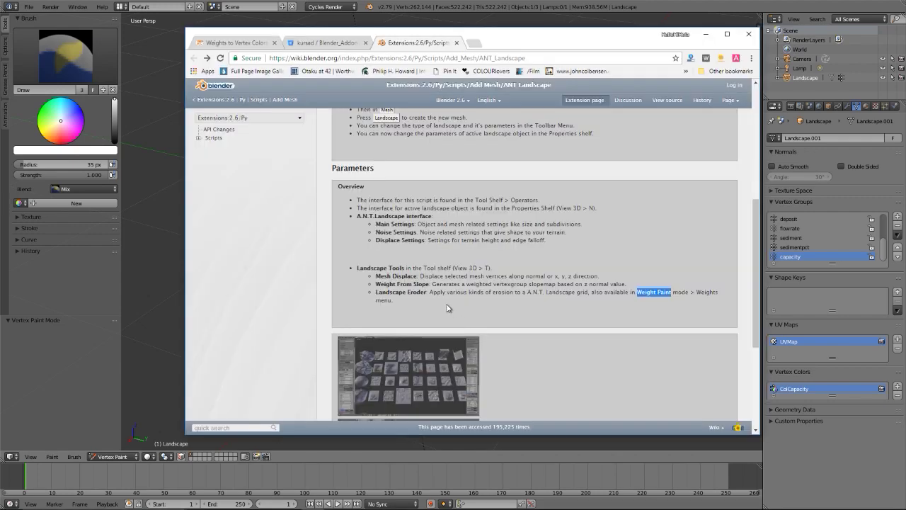
Read the Weights to Vertex Colors addon forum post, then open its Bitbucket repository
click(223, 44)
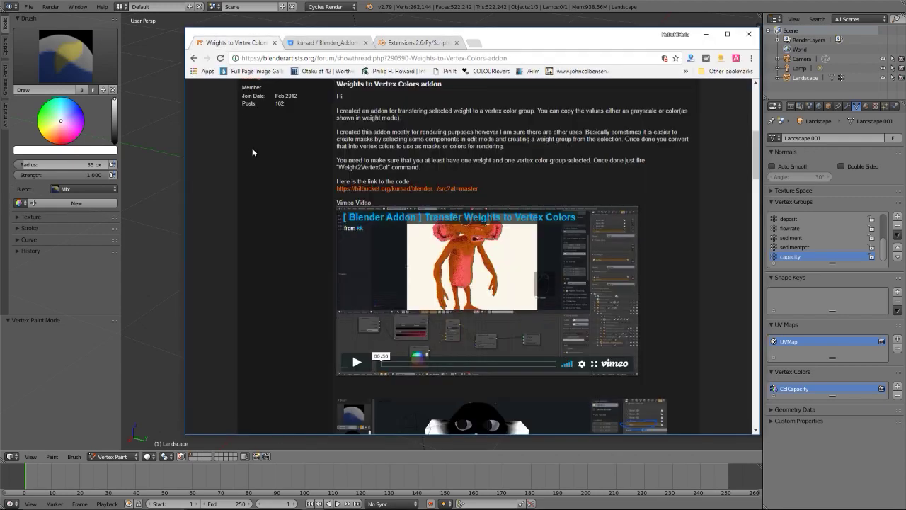
scroll(252, 148, up, 1)
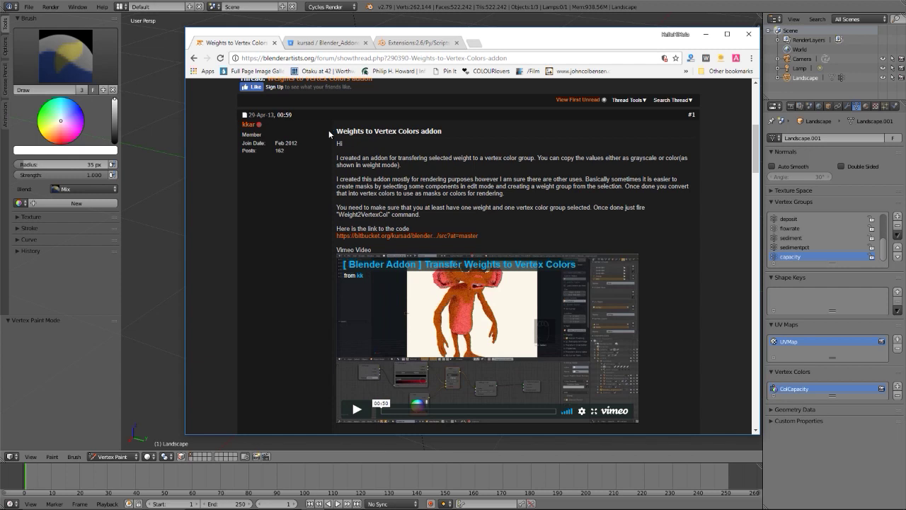
drag(335, 131, 440, 131)
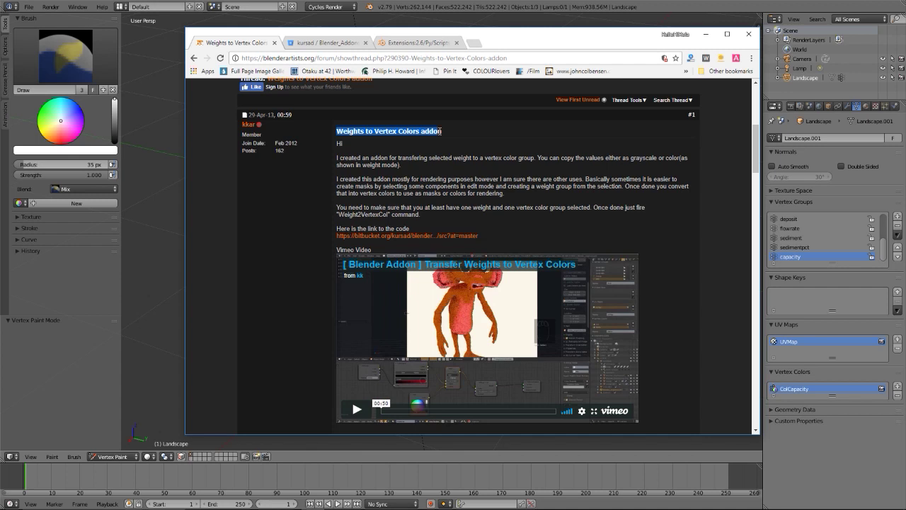
click(442, 131)
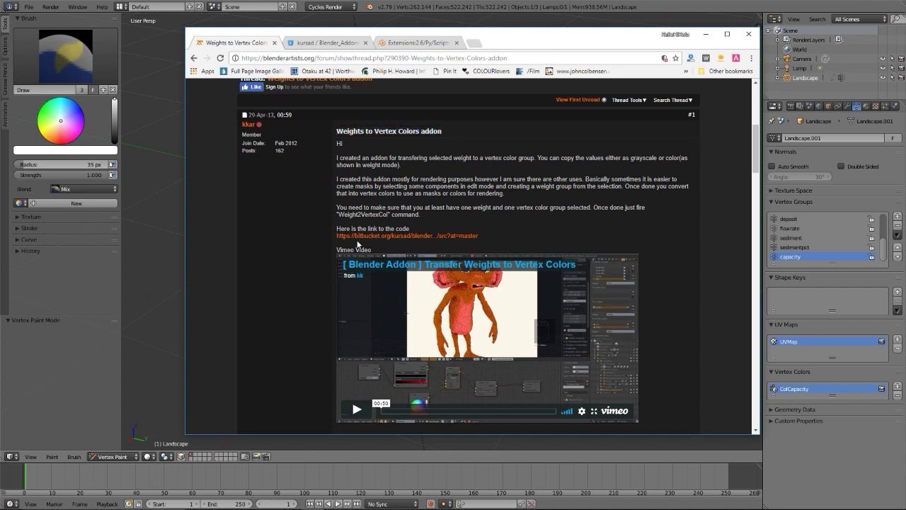
click(323, 44)
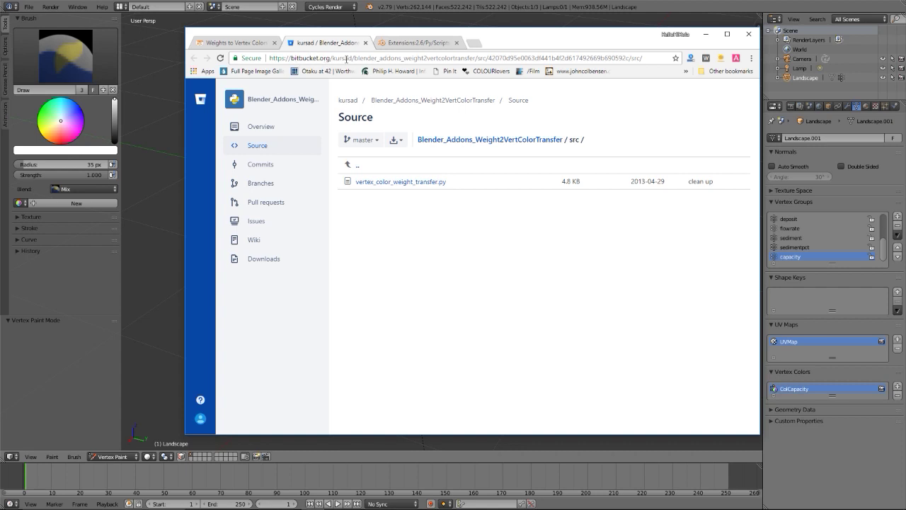
Look over the vertex_color_weight_transfer.py source and the branch checkout options, then return to src
click(375, 184)
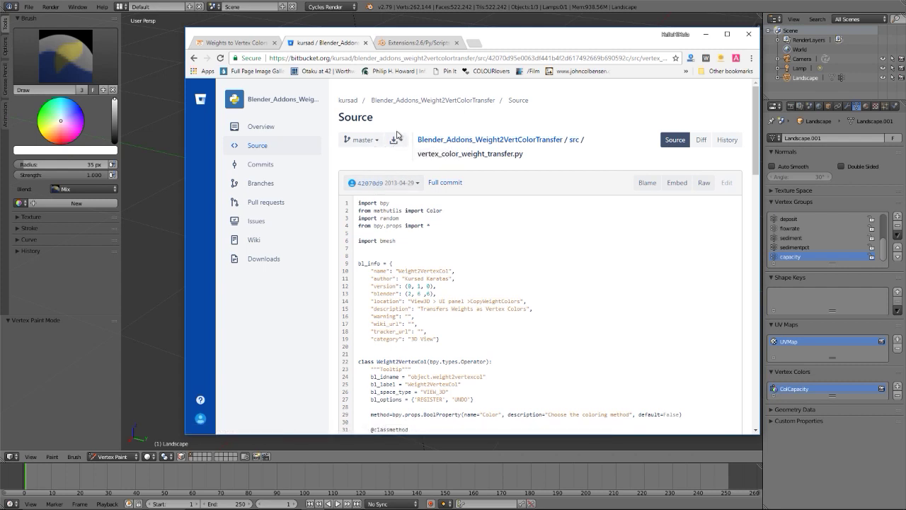
click(401, 141)
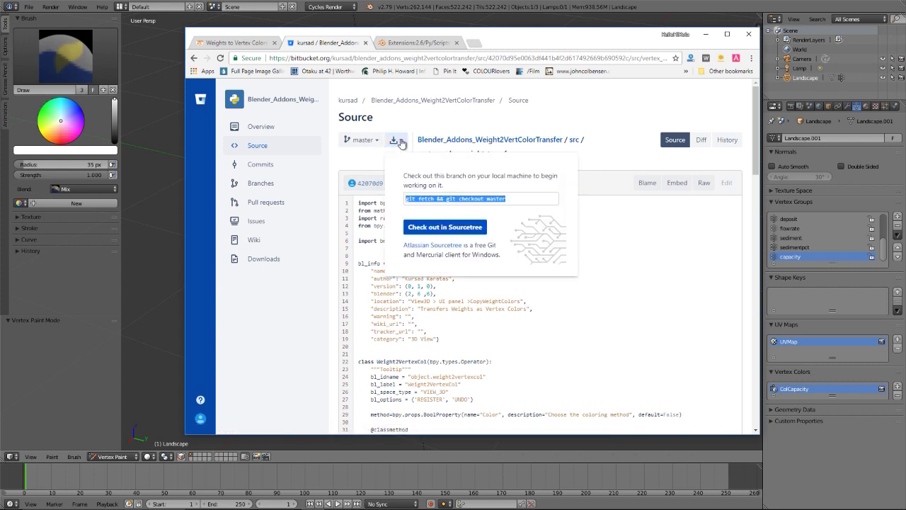
click(411, 122)
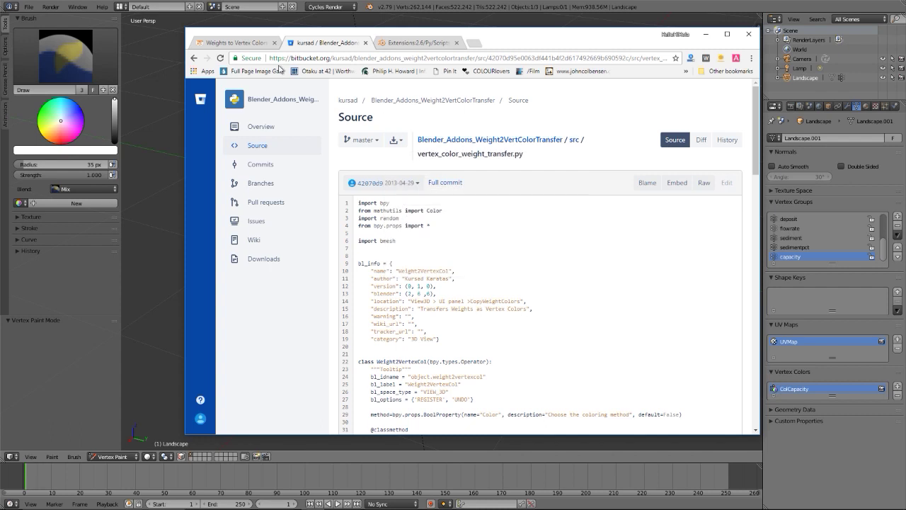
click(193, 59)
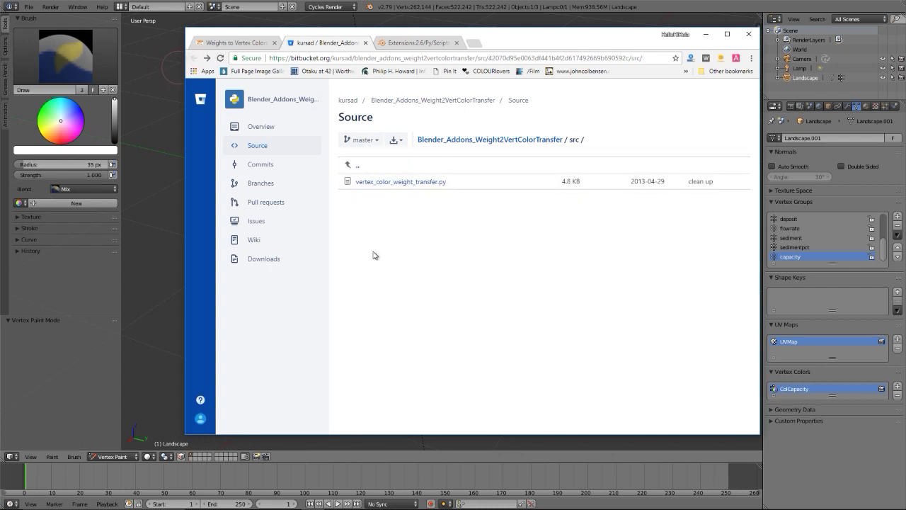
Download the whole repository as a zip from the Downloads page and open its options
click(262, 259)
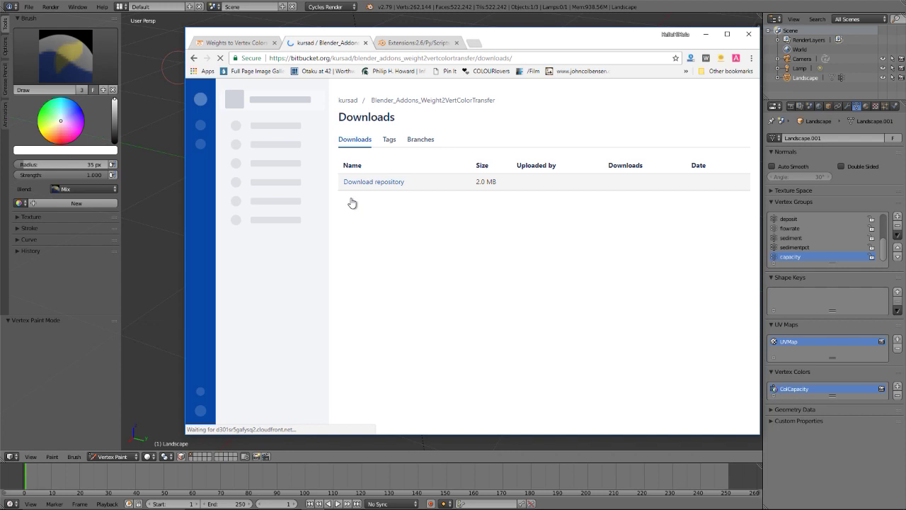
click(386, 184)
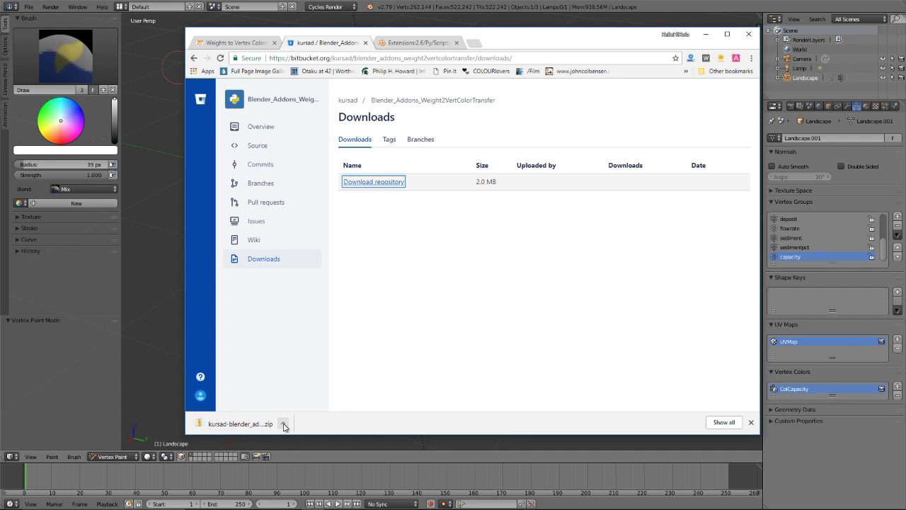
click(284, 424)
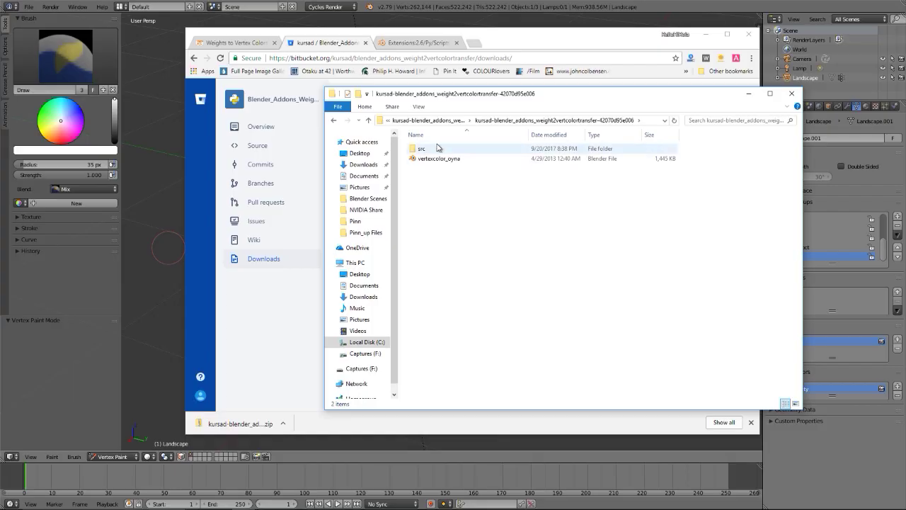
Move vertex_color_weight_transfer.py from the src folder into Blender Scenes, then close File Explorer
double_click(414, 151)
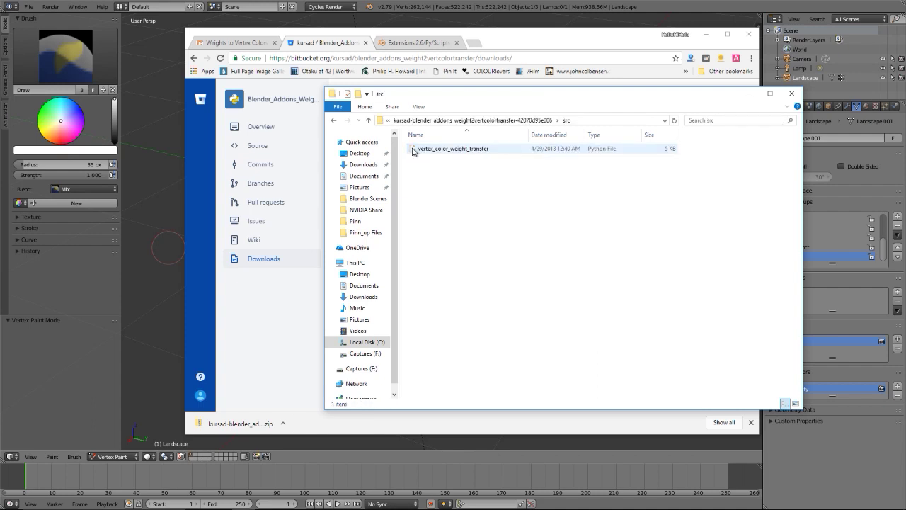
click(413, 151)
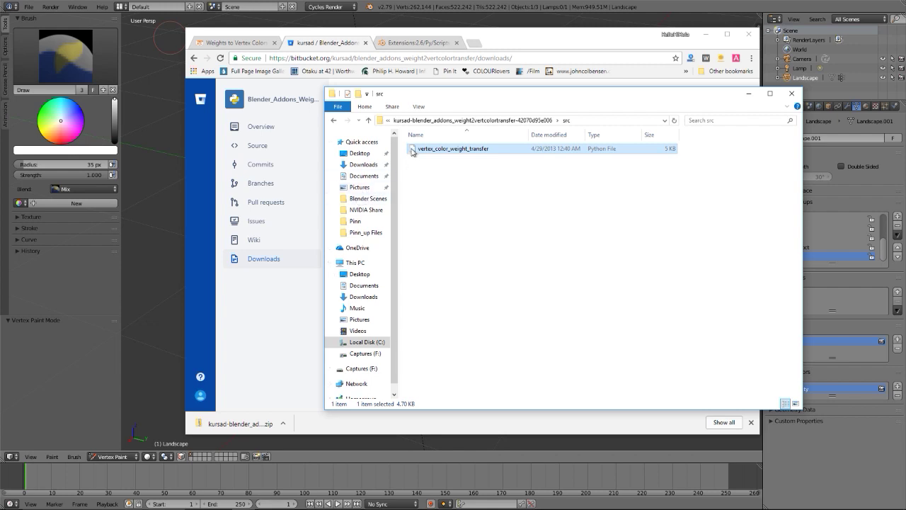
drag(412, 150, 362, 202)
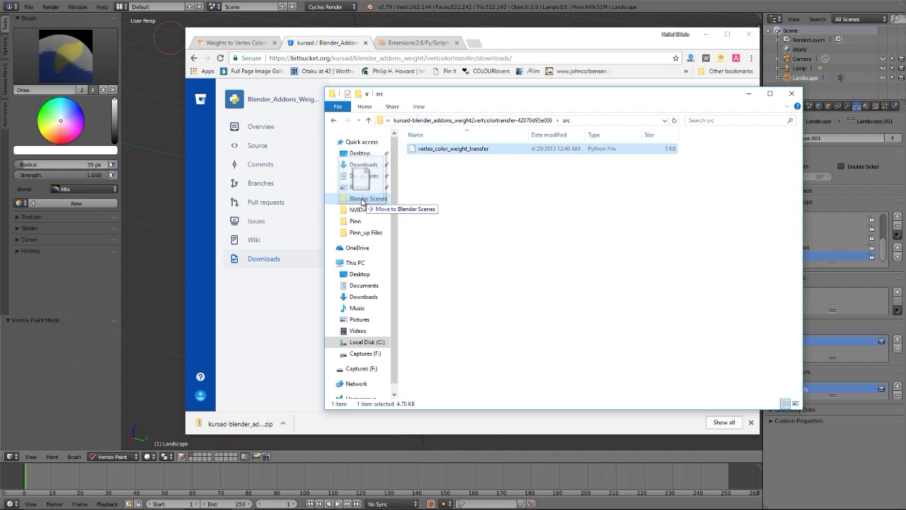
drag(362, 201, 361, 203)
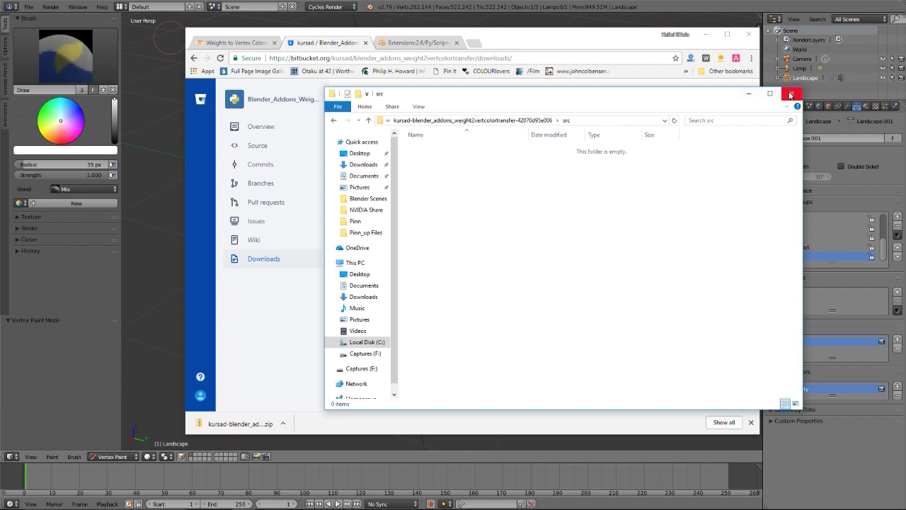
click(791, 92)
In User Preferences Add-ons, choose vertex_color_weight_transfer.py from Documents/Blender Scenes for installation
click(28, 7)
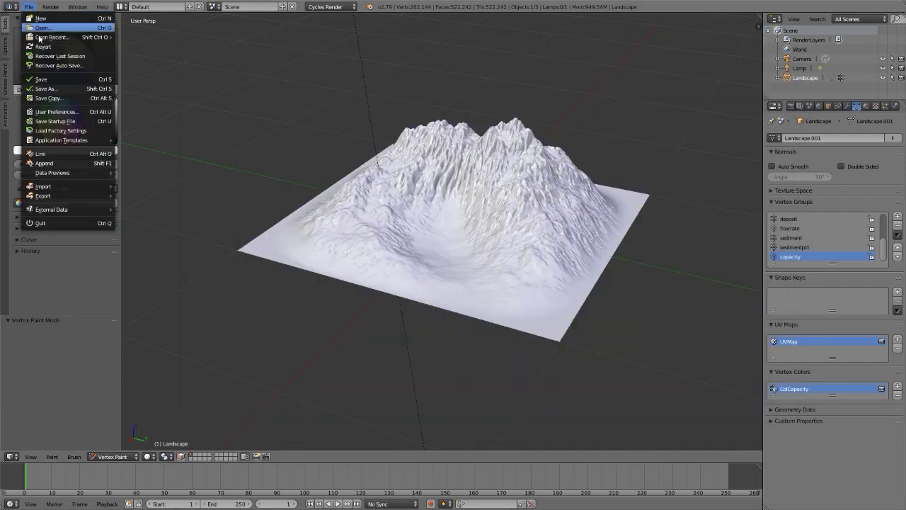
click(45, 114)
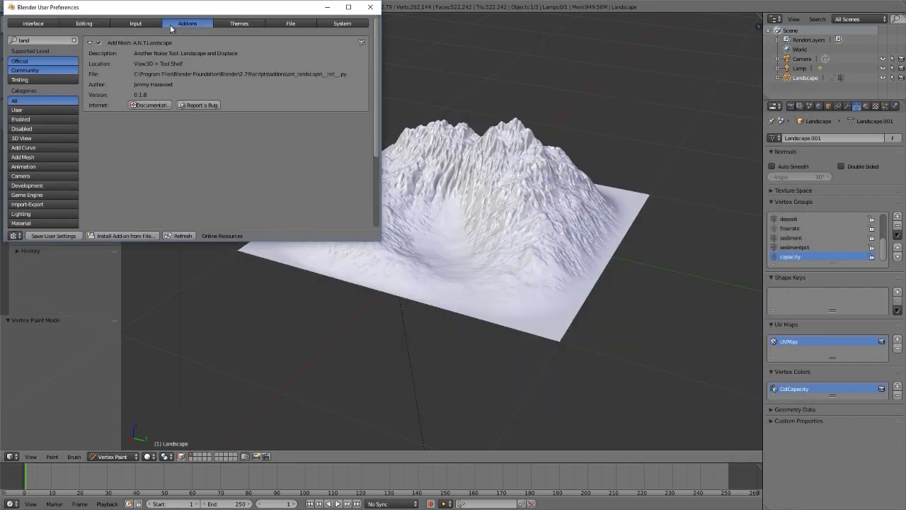
click(75, 40)
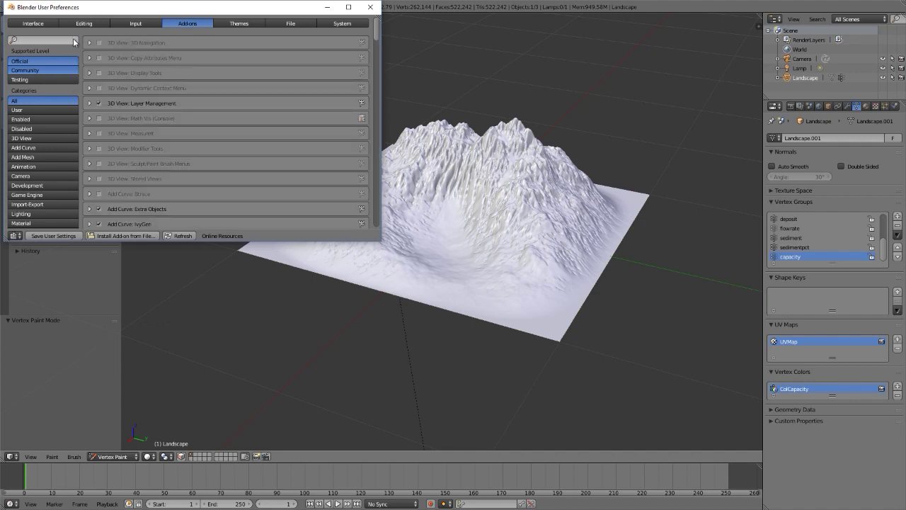
click(106, 236)
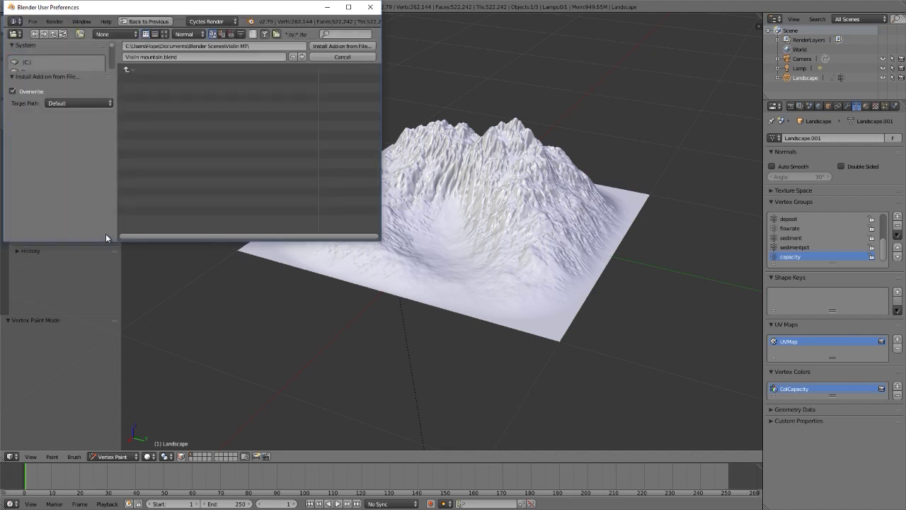
drag(100, 76, 101, 129)
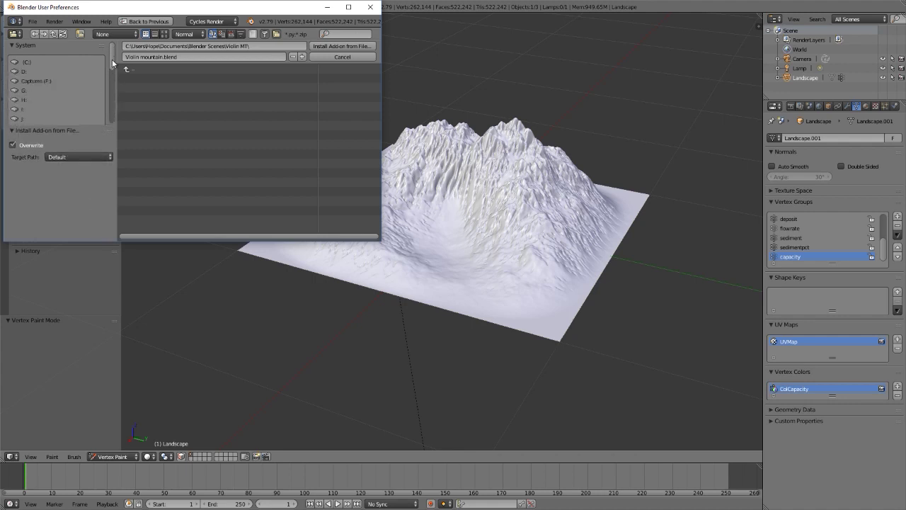
drag(113, 62, 111, 93)
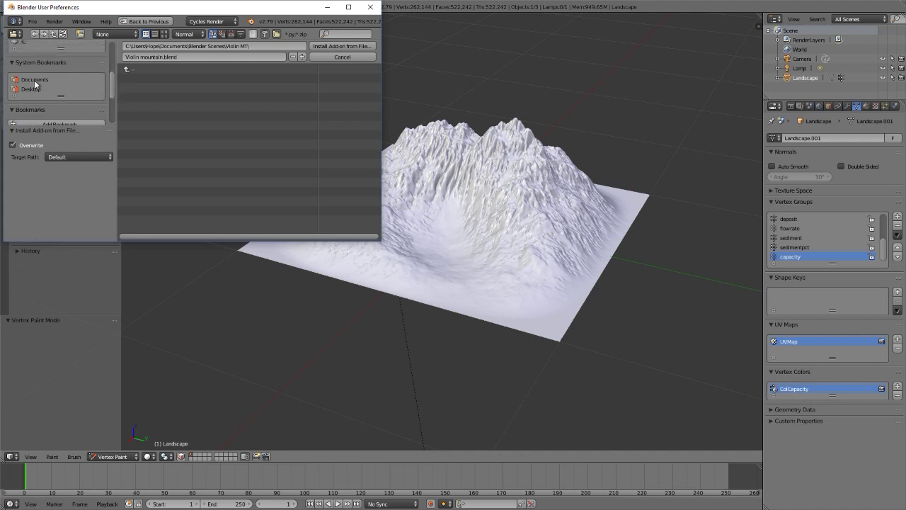
click(37, 81)
click(126, 87)
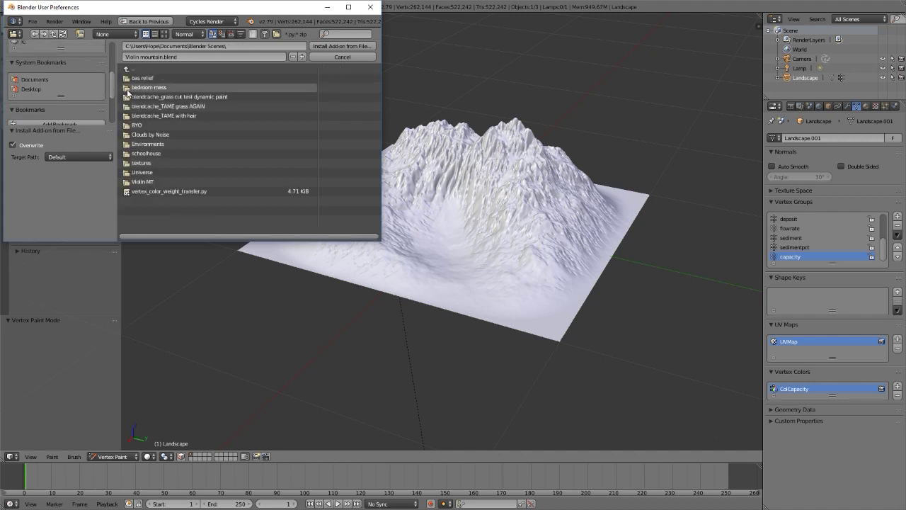
click(128, 191)
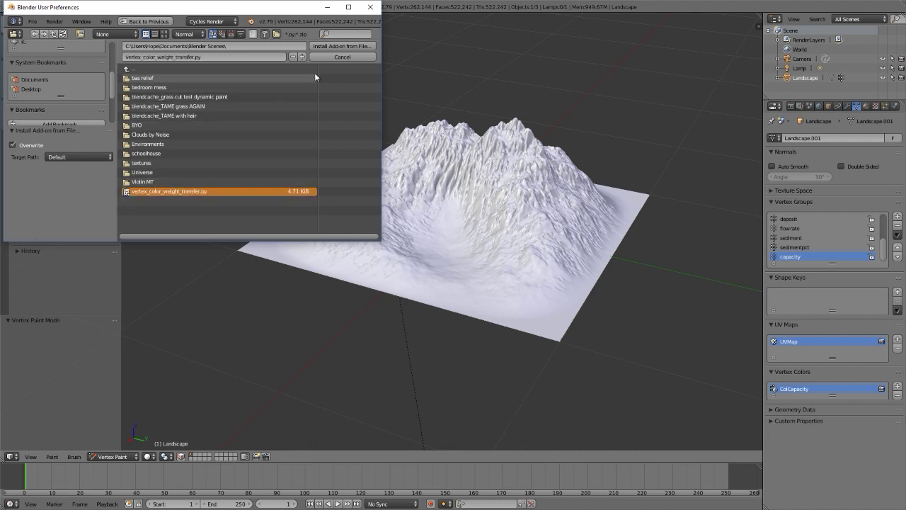
Install and enable the 3D View: Weight2VertexCol add-on, then close preferences
click(340, 46)
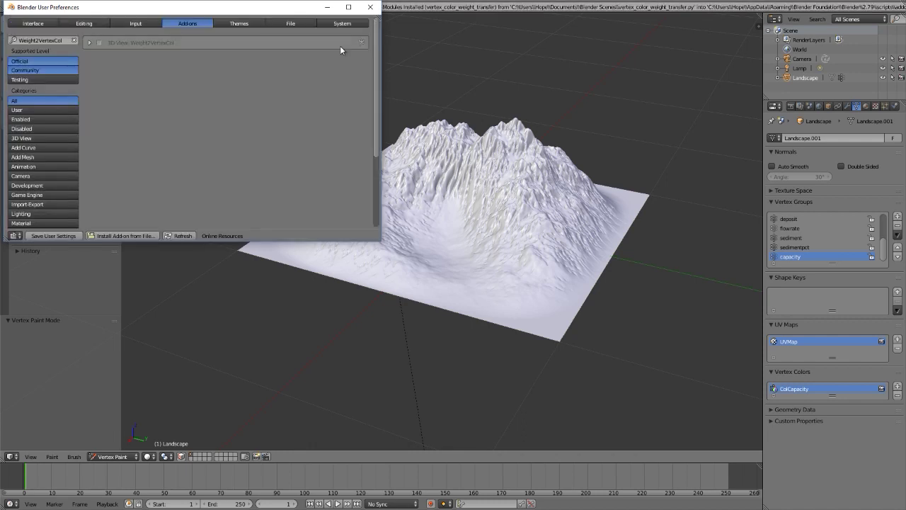
click(89, 43)
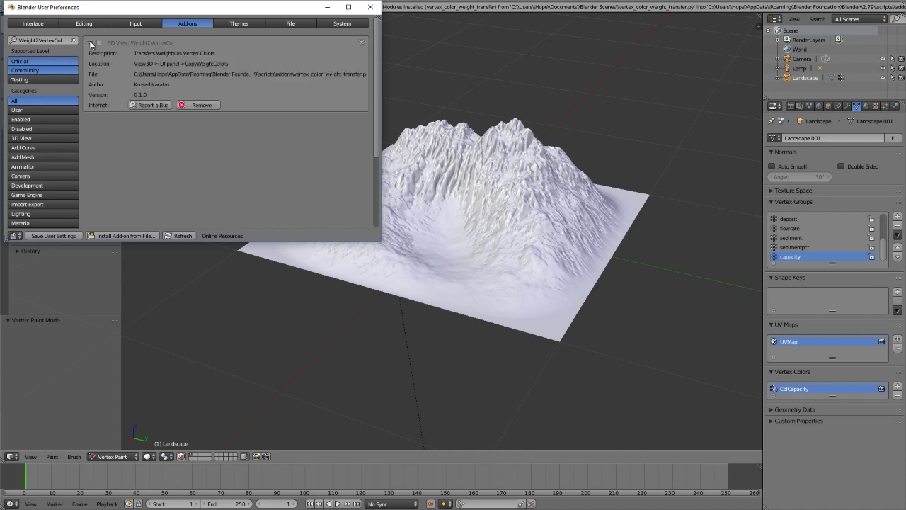
click(99, 42)
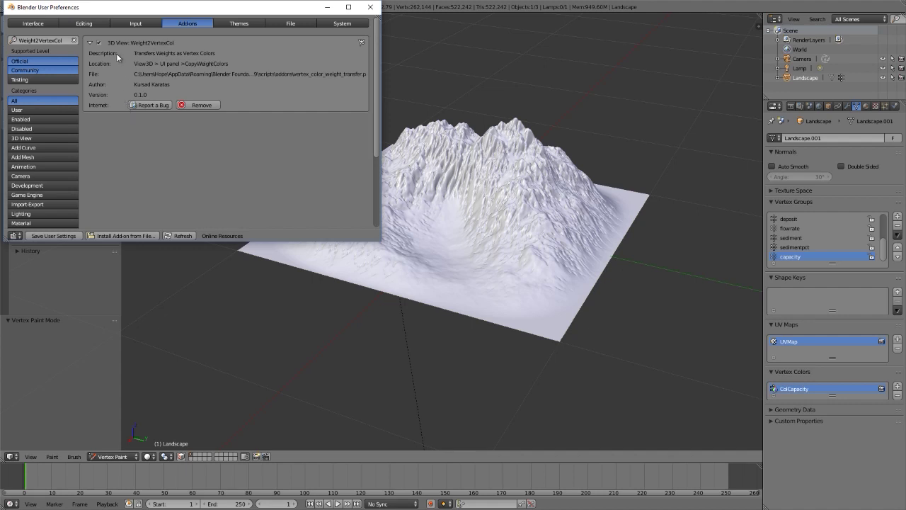
click(369, 9)
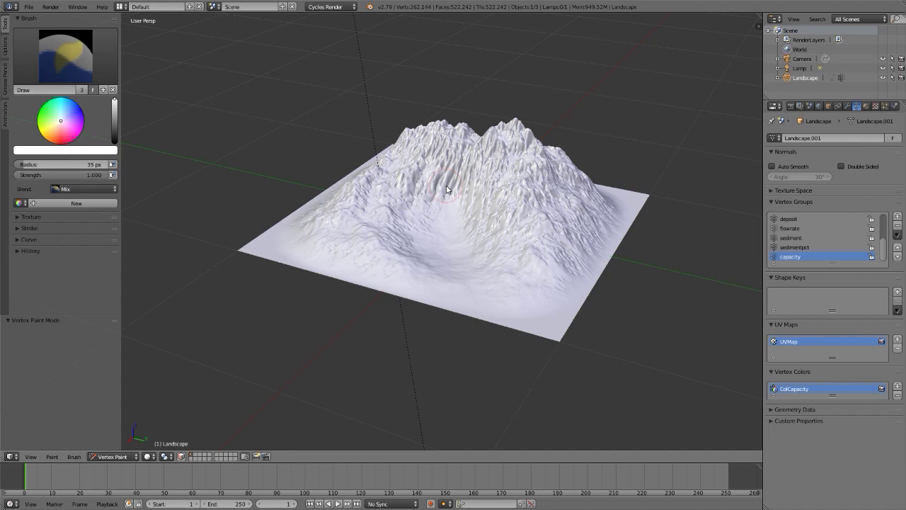
Run Weight2VertexCol from the 'weight2' search and tick Color for a blue-green capacity map
key(space)
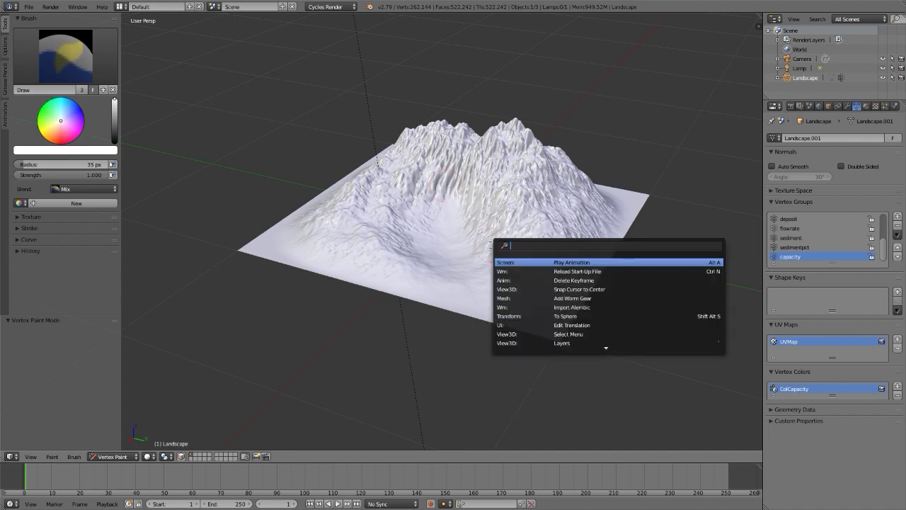
text(weight)
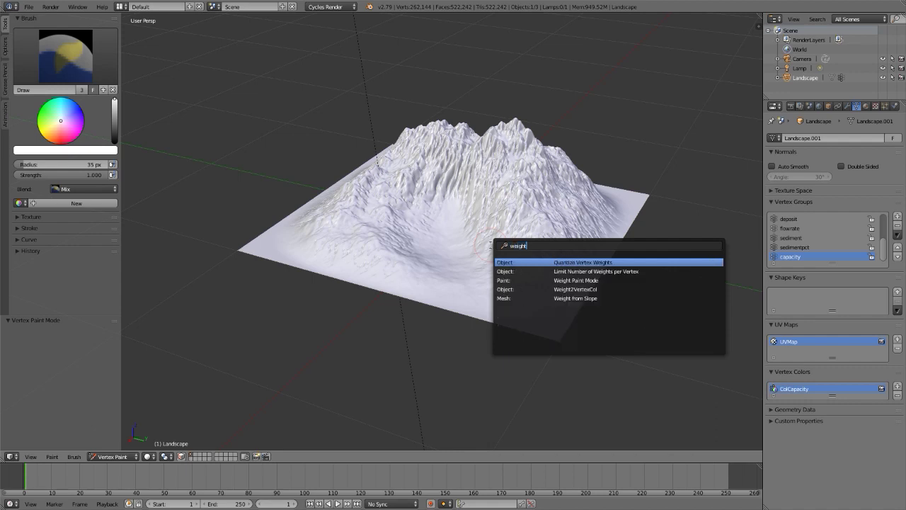
text(2)
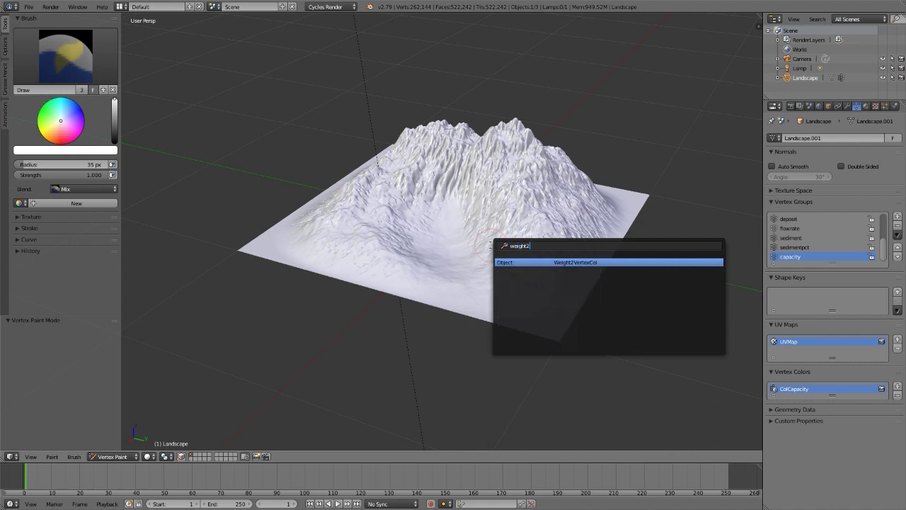
click(567, 262)
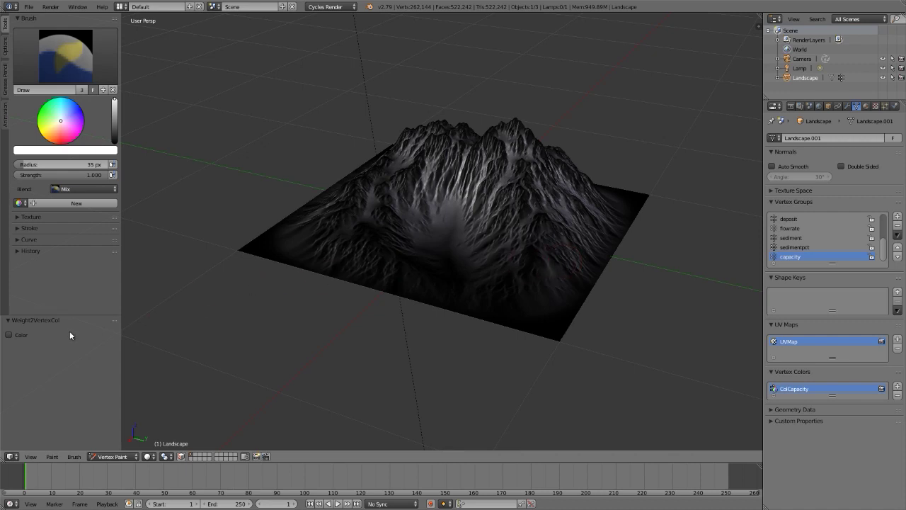
click(8, 335)
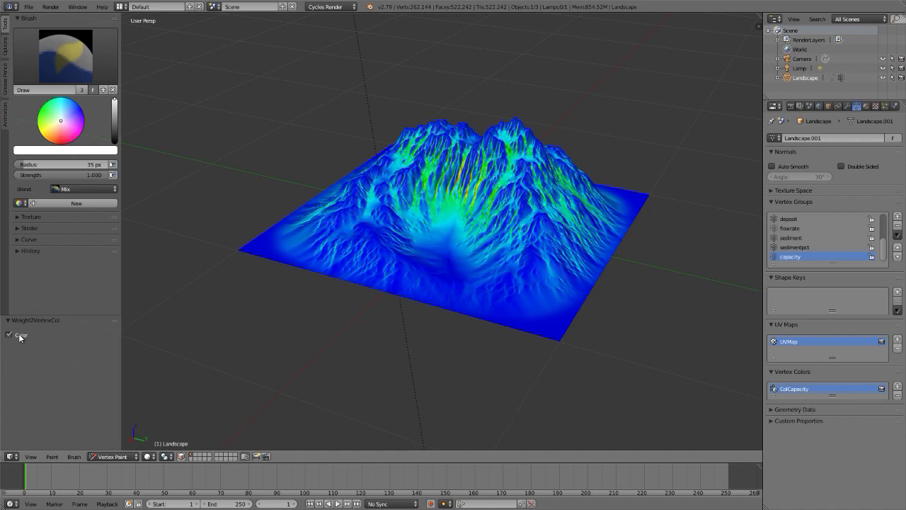
Toggle Weight Paint and back to Vertex Paint, rerun Weight2VertexCol with Color unticked for greyscale
click(111, 457)
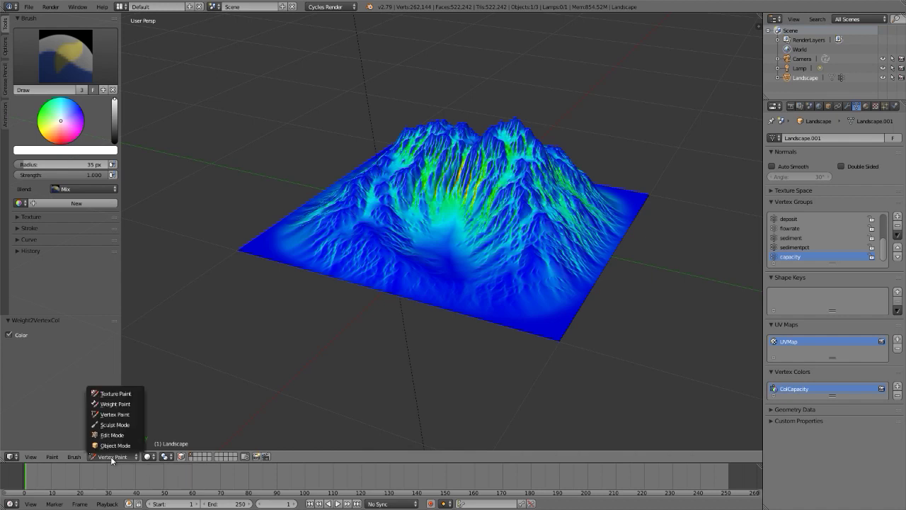
click(115, 403)
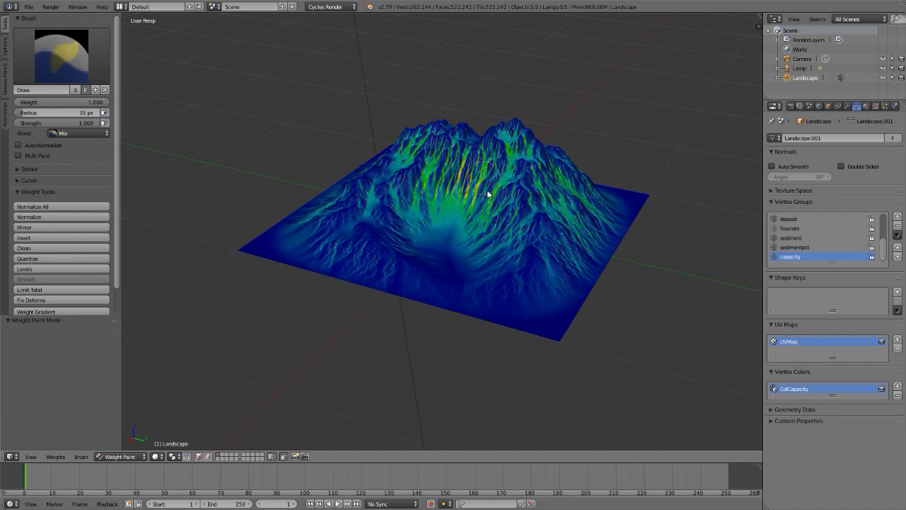
click(115, 456)
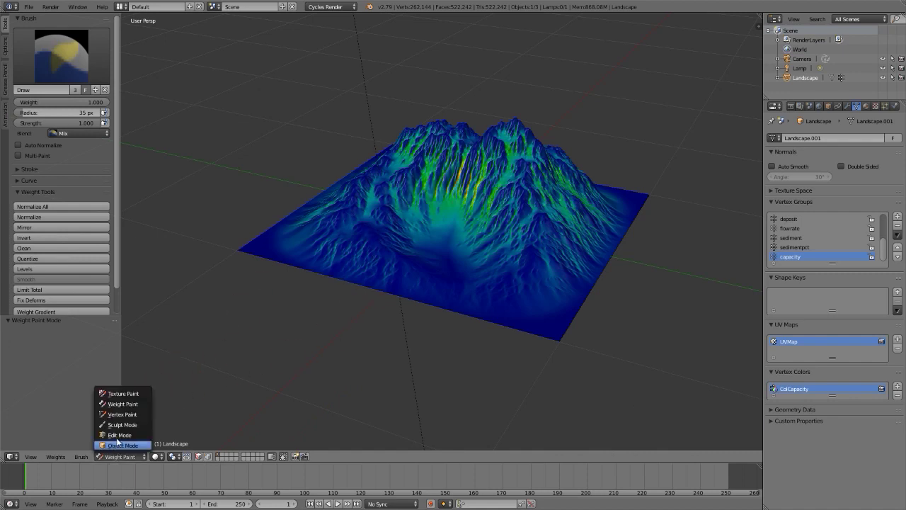
click(122, 415)
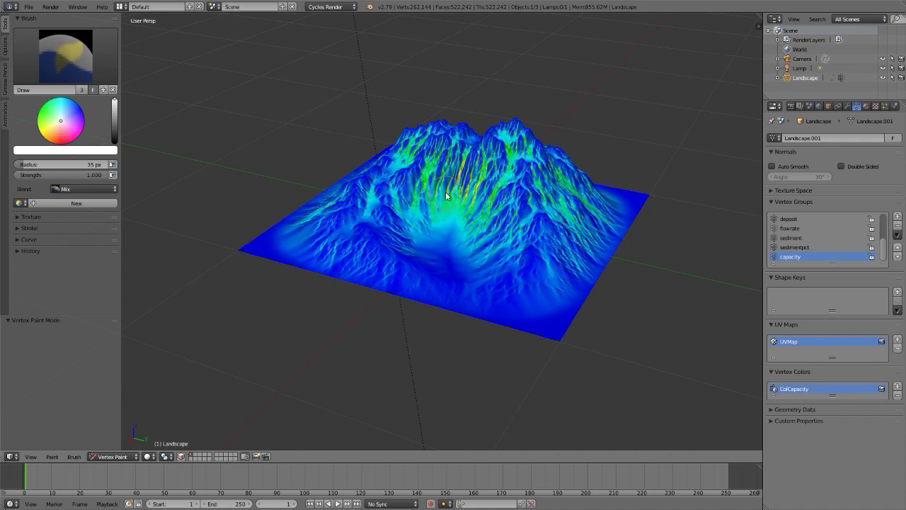
key(space)
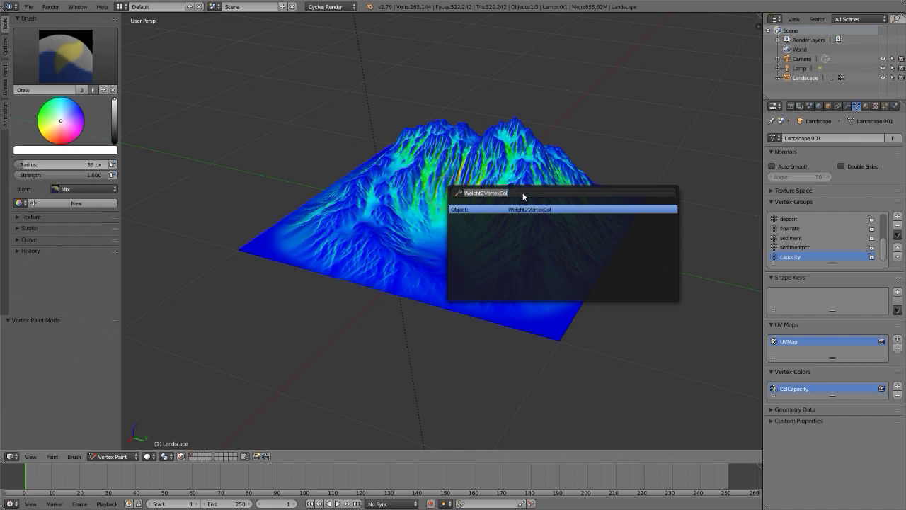
key(Return)
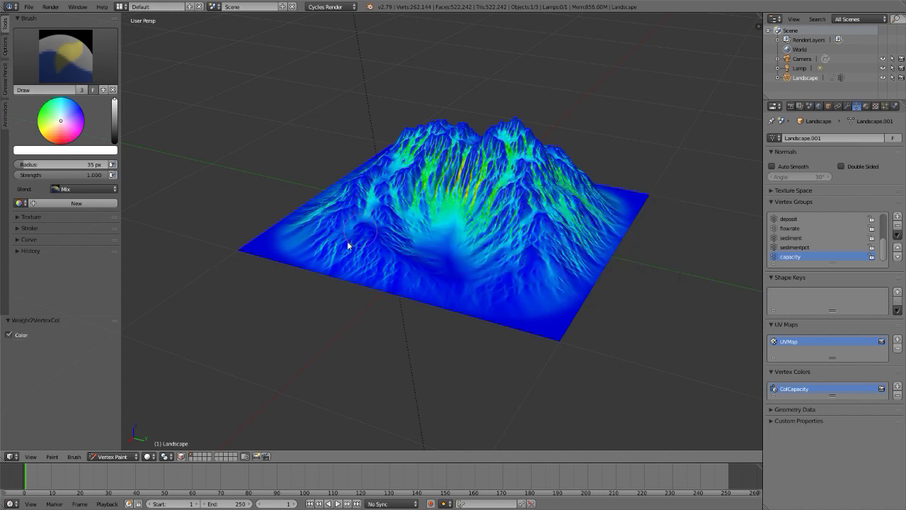
click(9, 336)
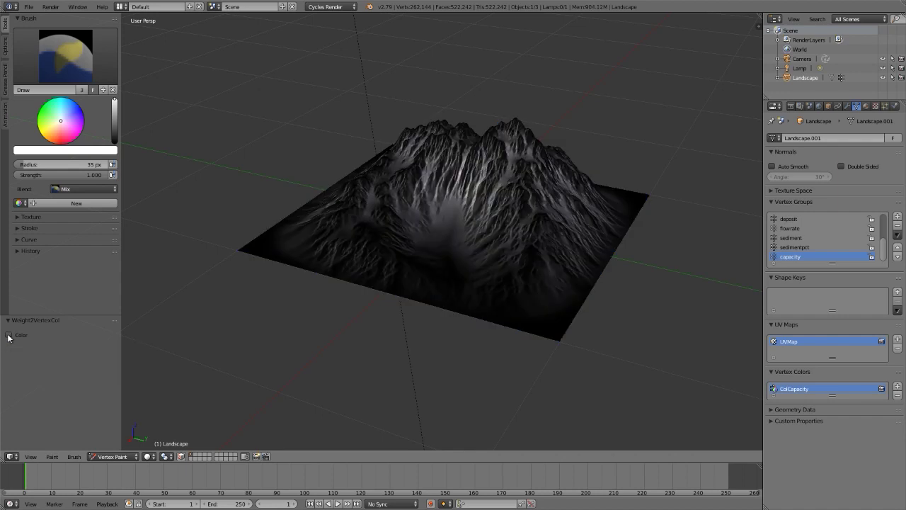
Return the landscape to Object Mode and switch the viewport to rendered shading
click(118, 461)
click(120, 444)
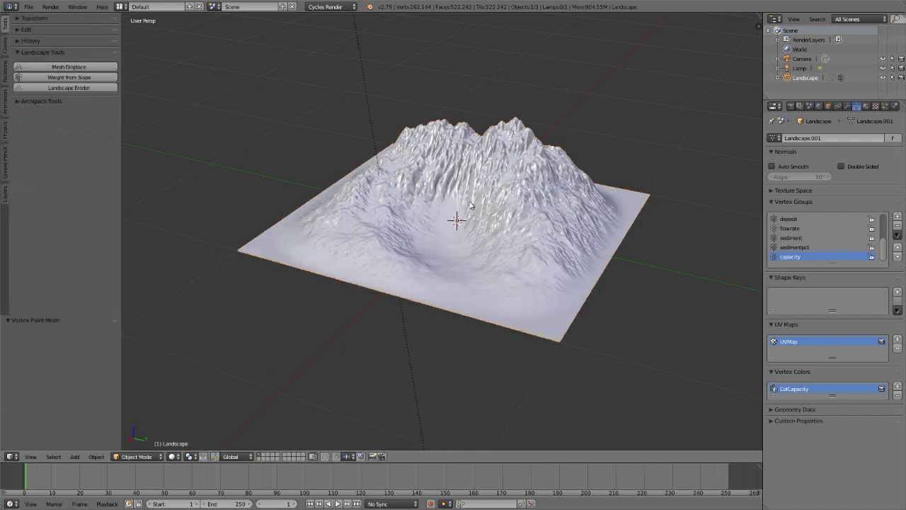
key(shift+z)
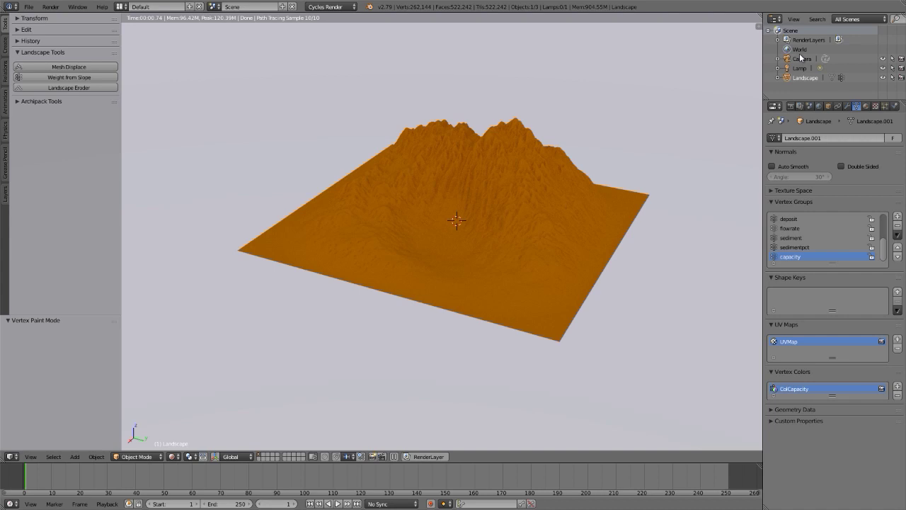
Show the mountain material in the Node Editor and change the Attribute node's name from Capacity to ColCapacity
key(shift+F3)
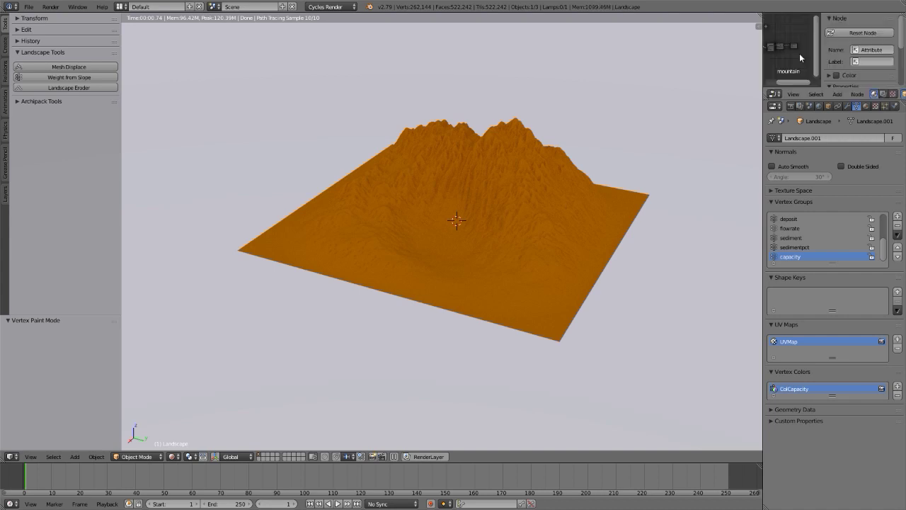
key(n)
scroll(799, 50, up, 4)
scroll(800, 47, up, 5)
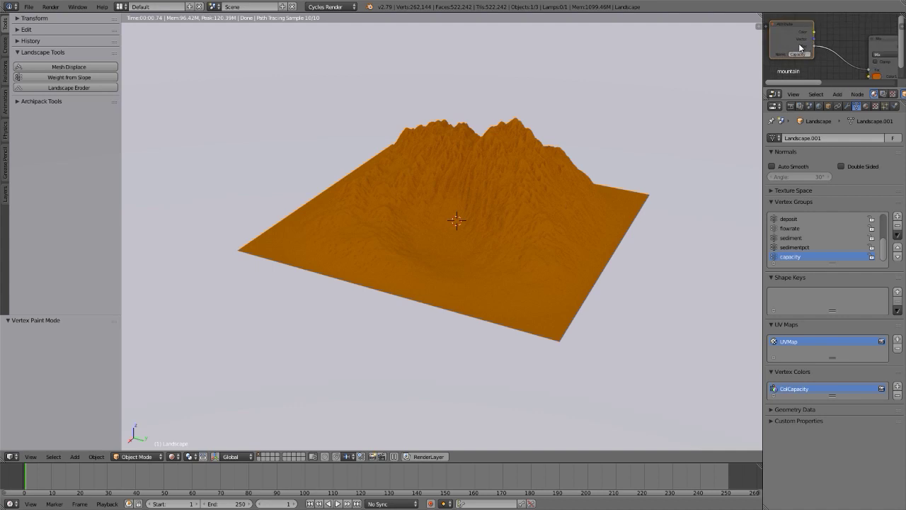
scroll(799, 48, down, 3)
scroll(800, 45, up, 5)
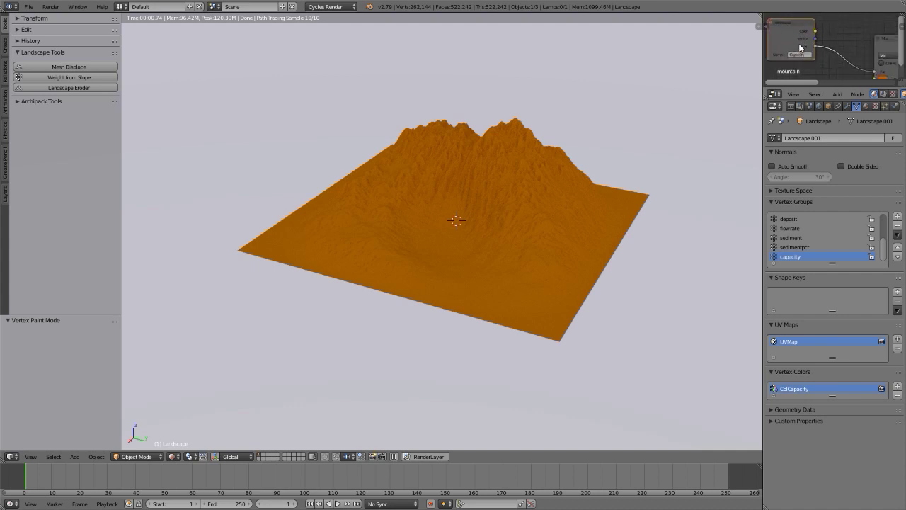
click(807, 59)
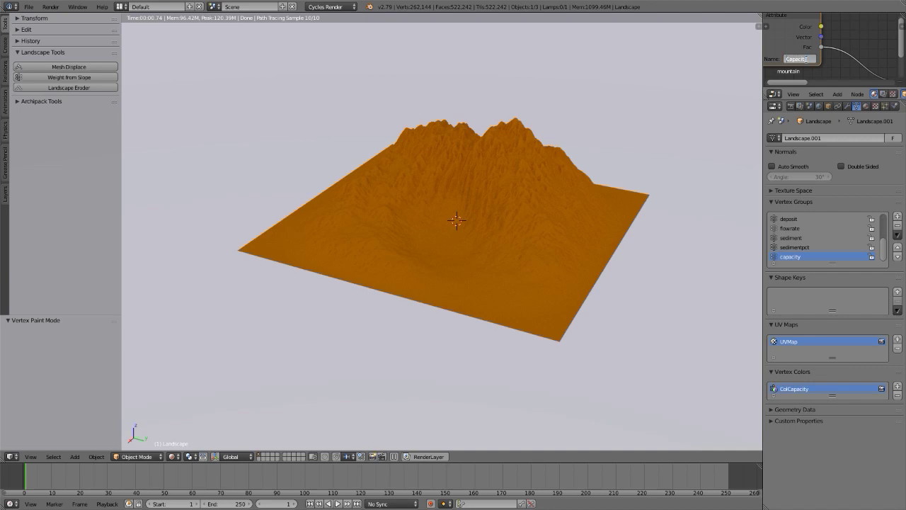
text(ColCapacity)
key(Return)
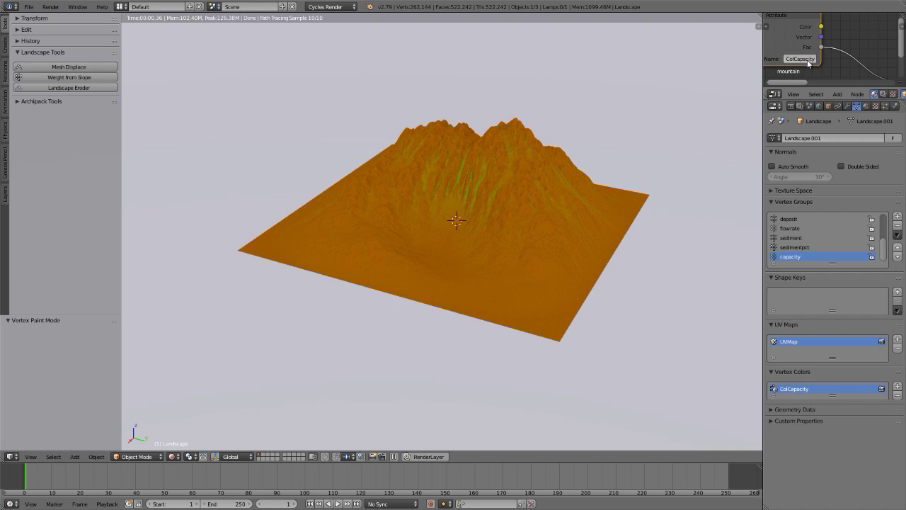
key(a)
Frame the material nodes and scale them all down to 0.681
key(KP_Decimal)
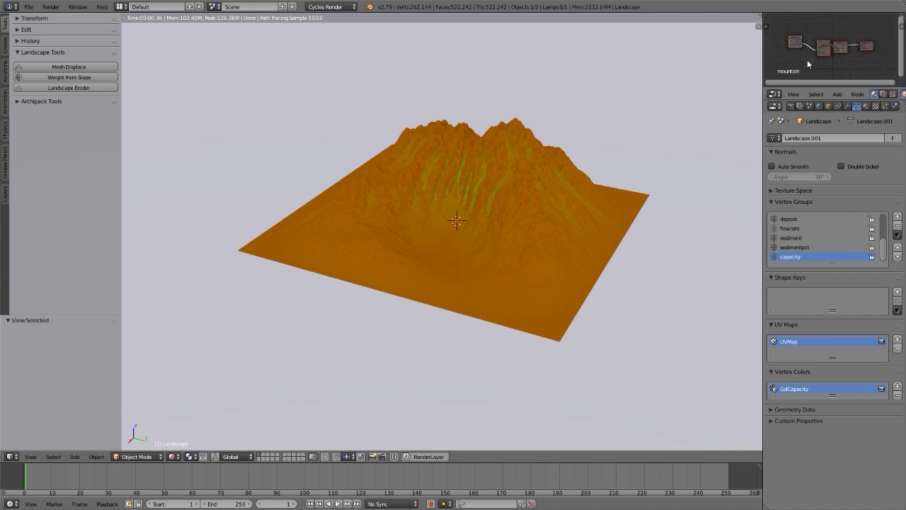
key(a)
key(a)
key(s)
click(853, 30)
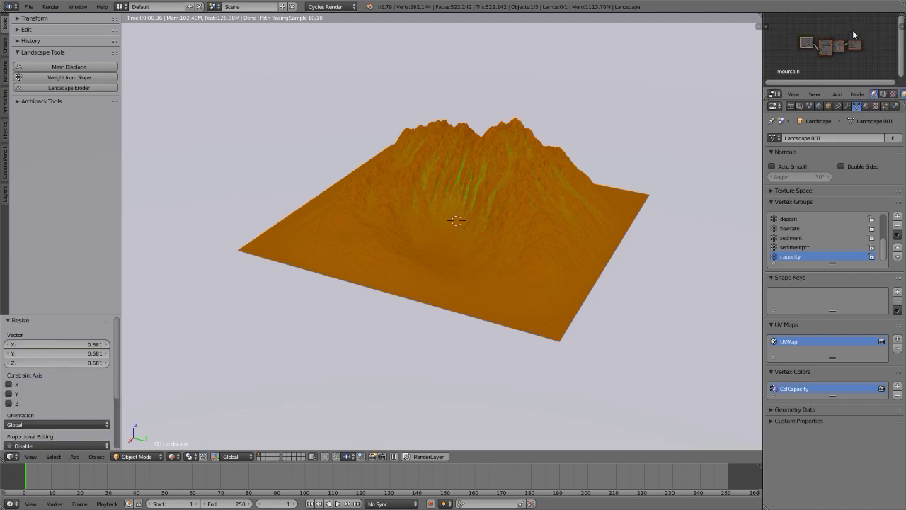
scroll(836, 40, up, 1)
scroll(813, 59, up, 1)
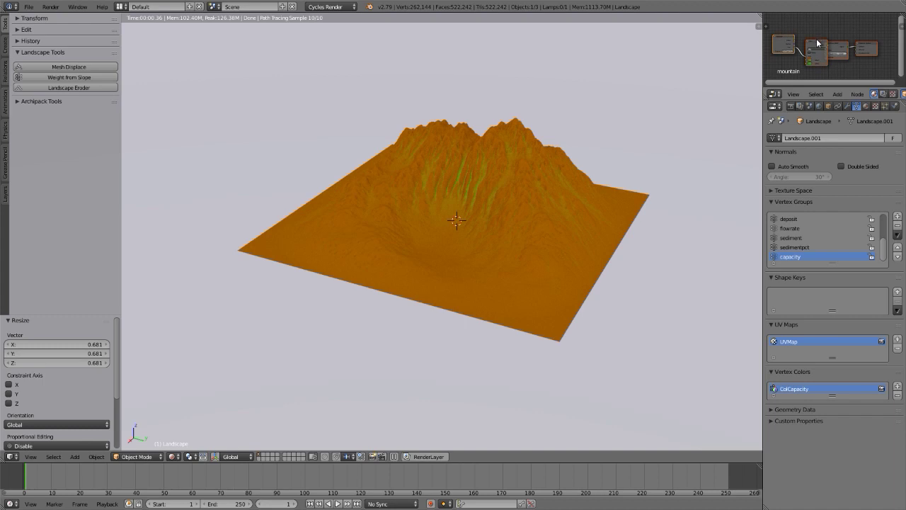
Reposition the material nodes so they fit the small node area
click(816, 45)
key(g)
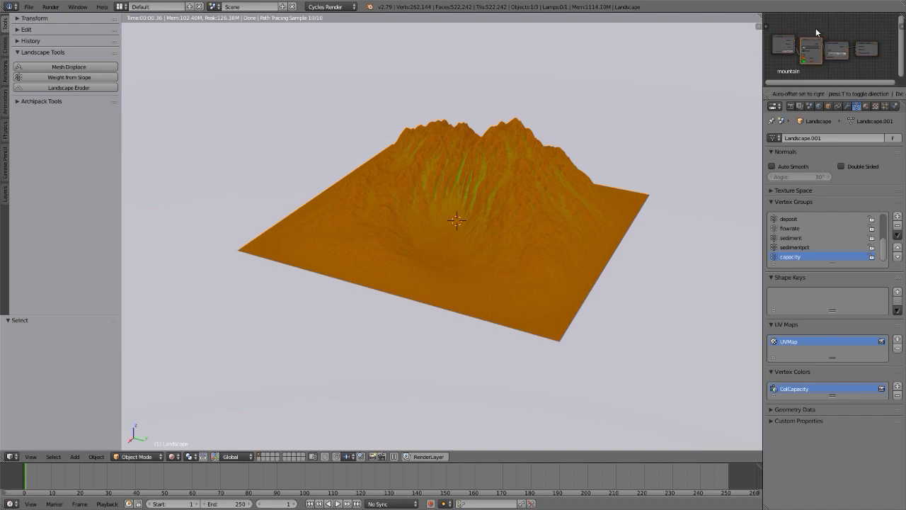
click(813, 24)
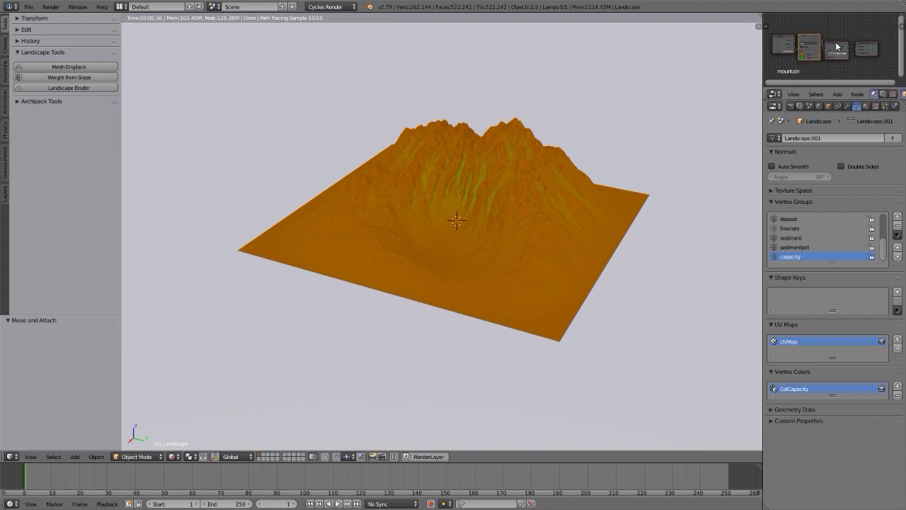
click(839, 44)
key(g)
click(840, 27)
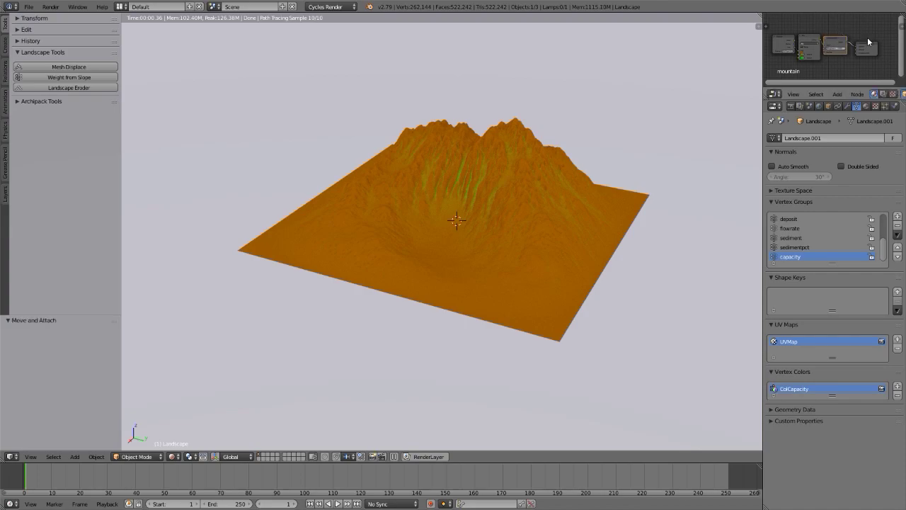
click(815, 47)
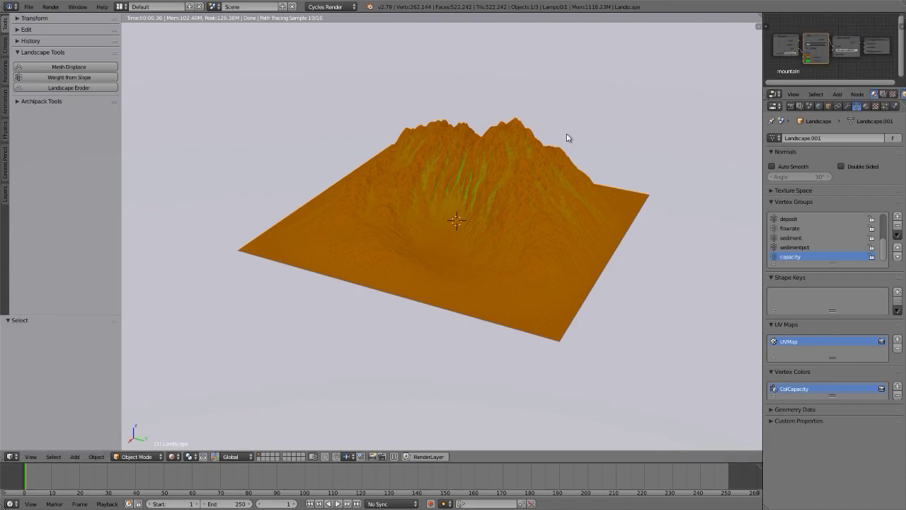
scroll(466, 178, up, 6)
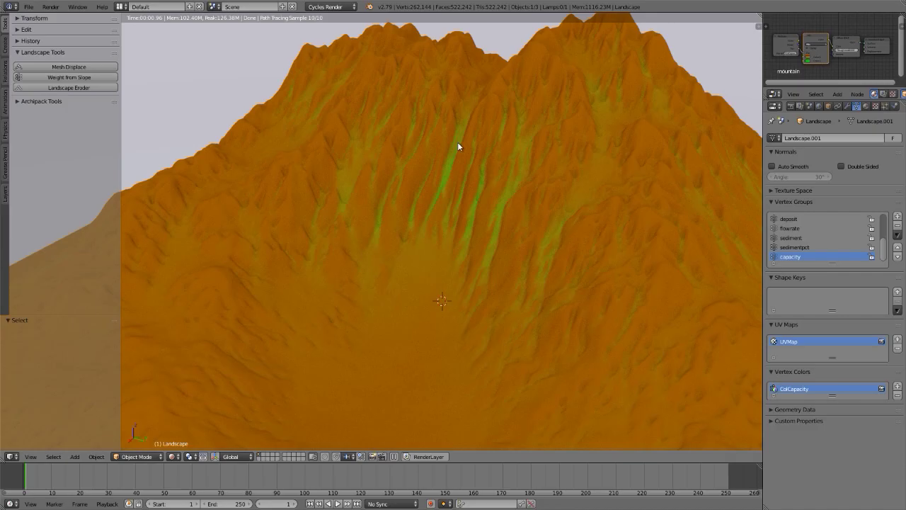
scroll(457, 142, down, 8)
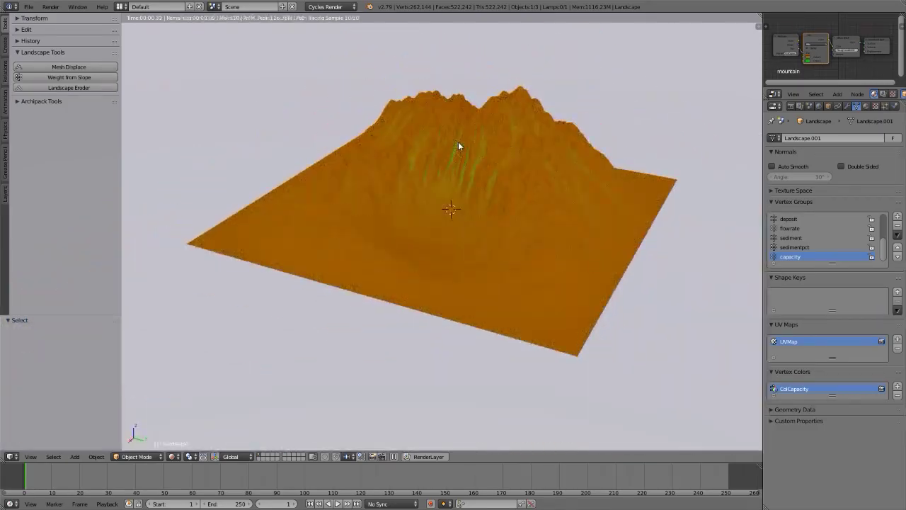